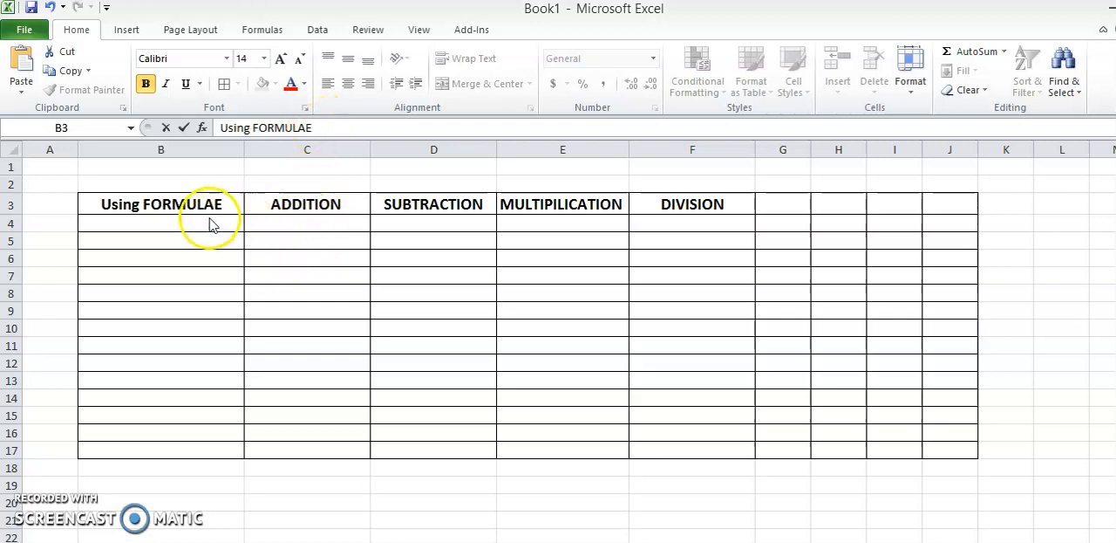
pyautogui.click(98, 203)
pyautogui.click(275, 202)
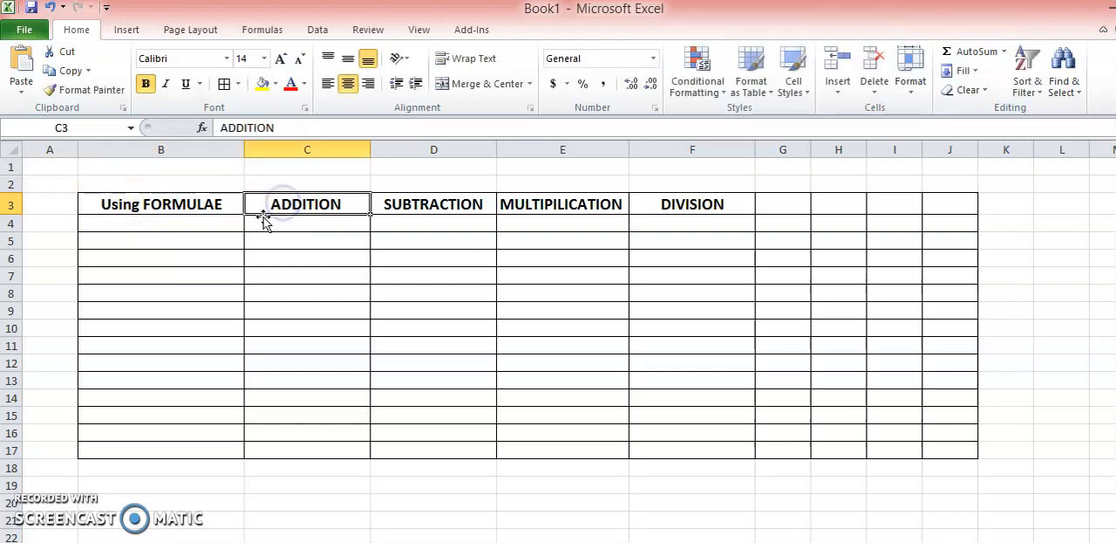
pyautogui.moveTo(436, 207); pyautogui.dragTo(515, 205)
pyautogui.click(514, 204)
pyautogui.click(654, 206)
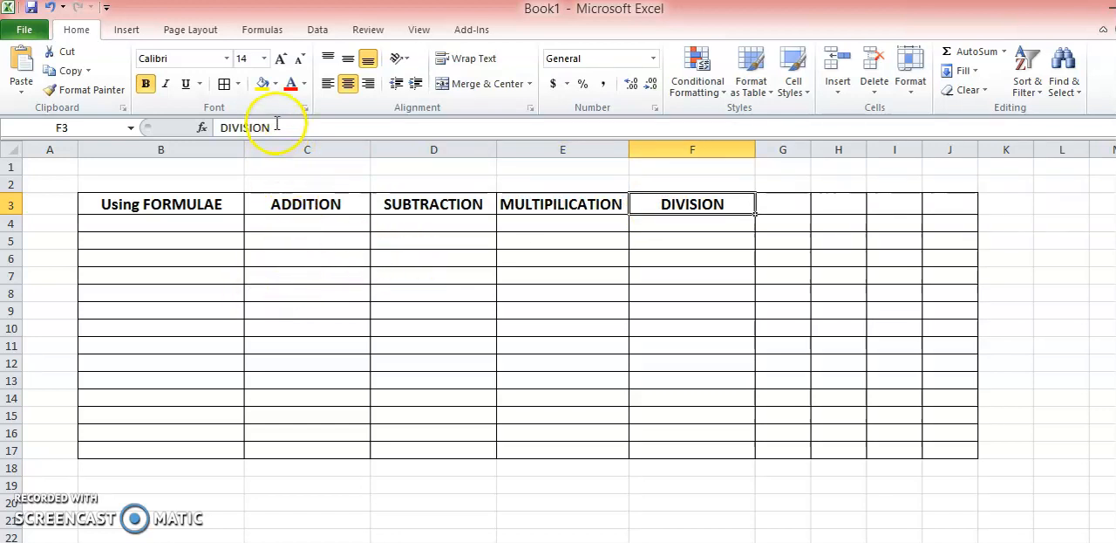
# - Enter a person's full name in cell B7 through the formula bar, and clear the cell again
pyautogui.click(211, 278)
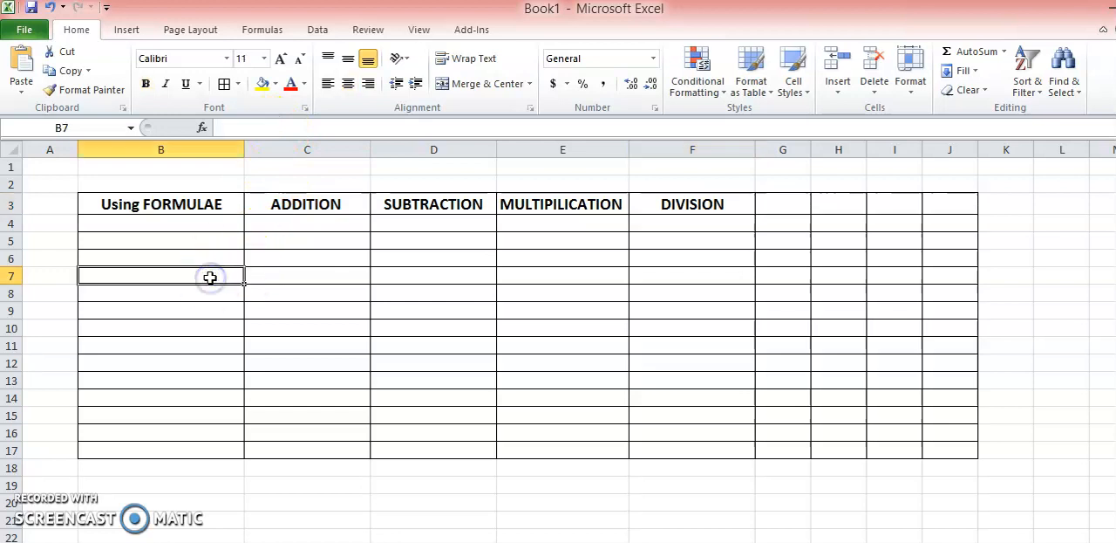
pyautogui.click(239, 128)
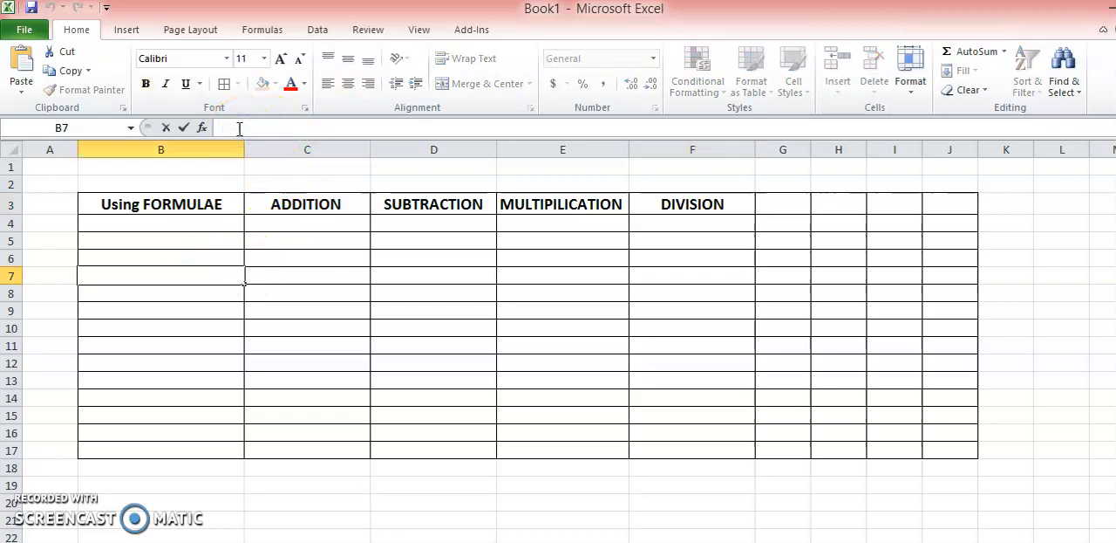
pyautogui.click(250, 127)
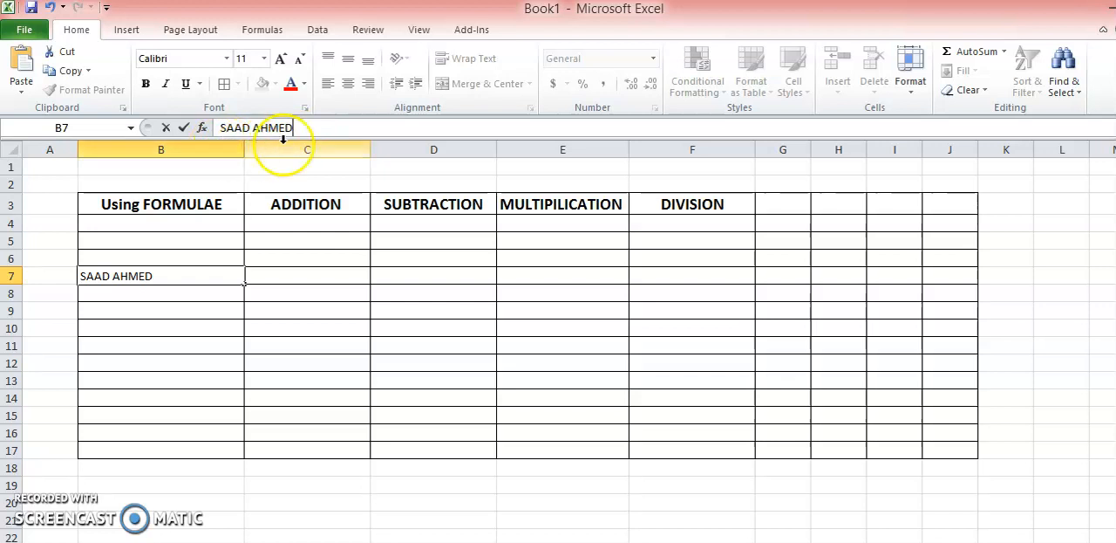
pyautogui.click(172, 299)
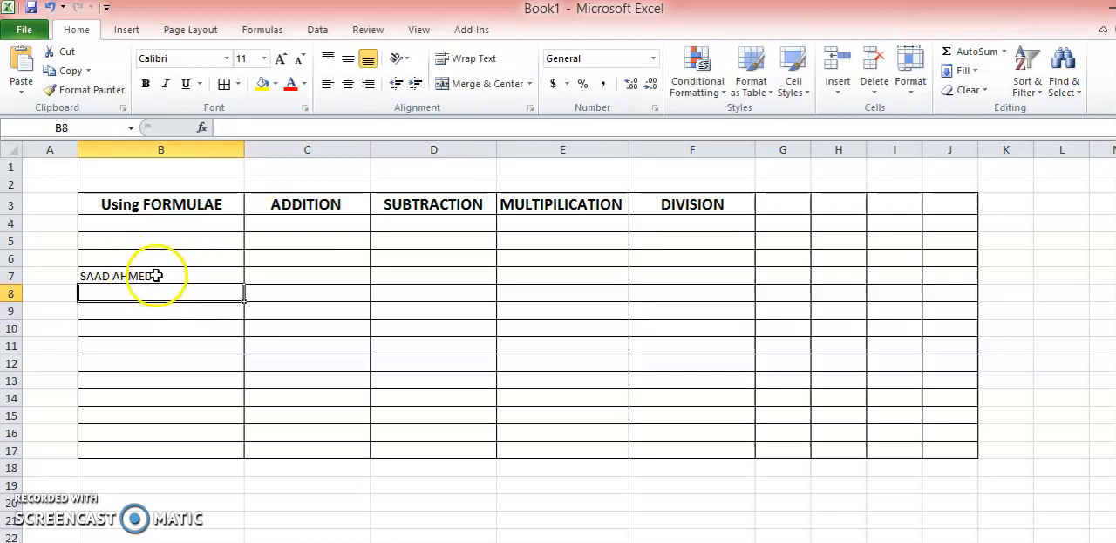
pyautogui.click(155, 276)
pyautogui.press('Delete')
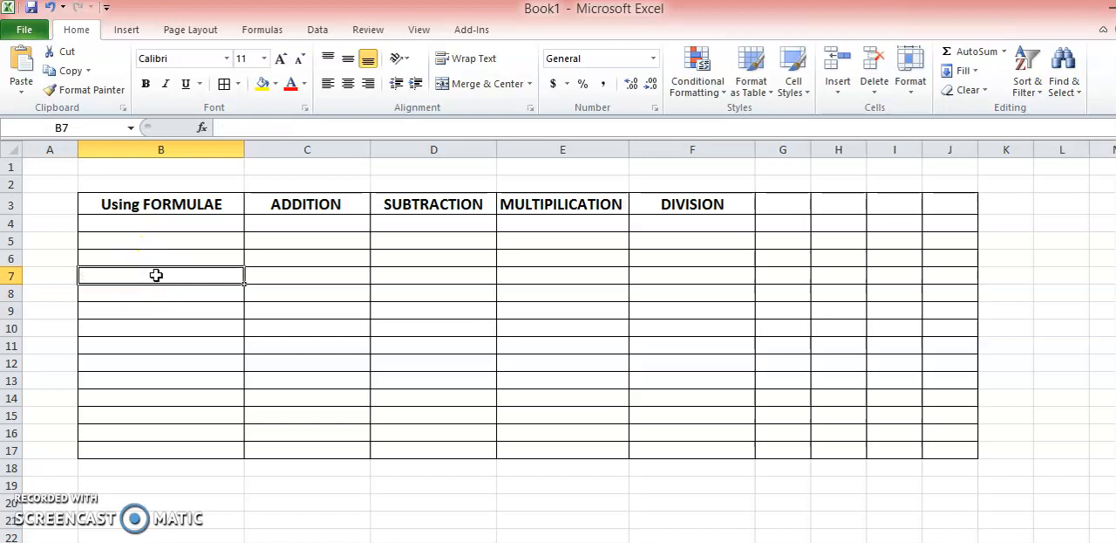
# - Enter 102, 20, 23, 56, 75, 345 and 78 in cells C4 to C10 under ADDITION
pyautogui.click(294, 220)
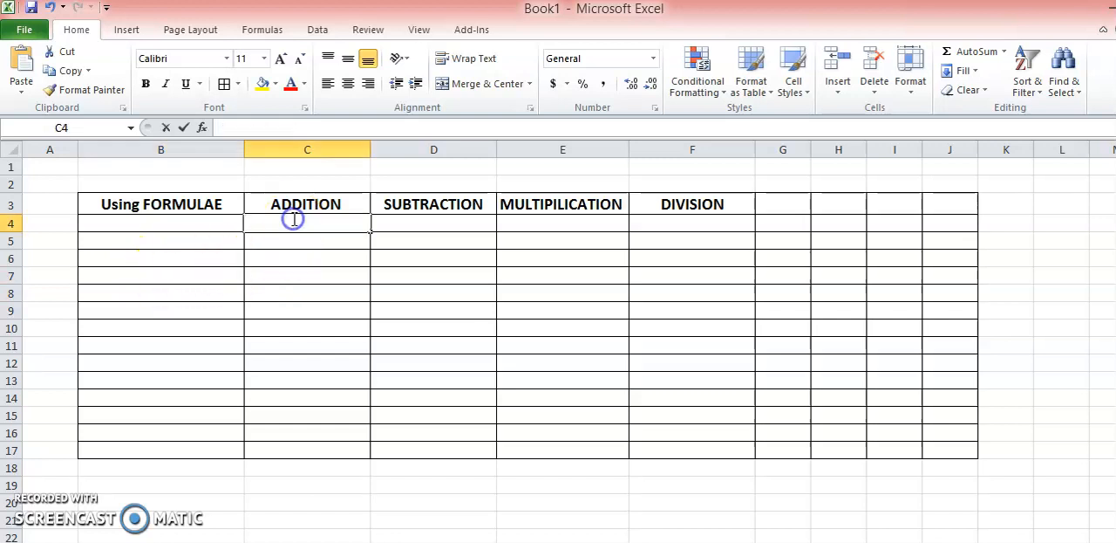
pyautogui.doubleClick(294, 220)
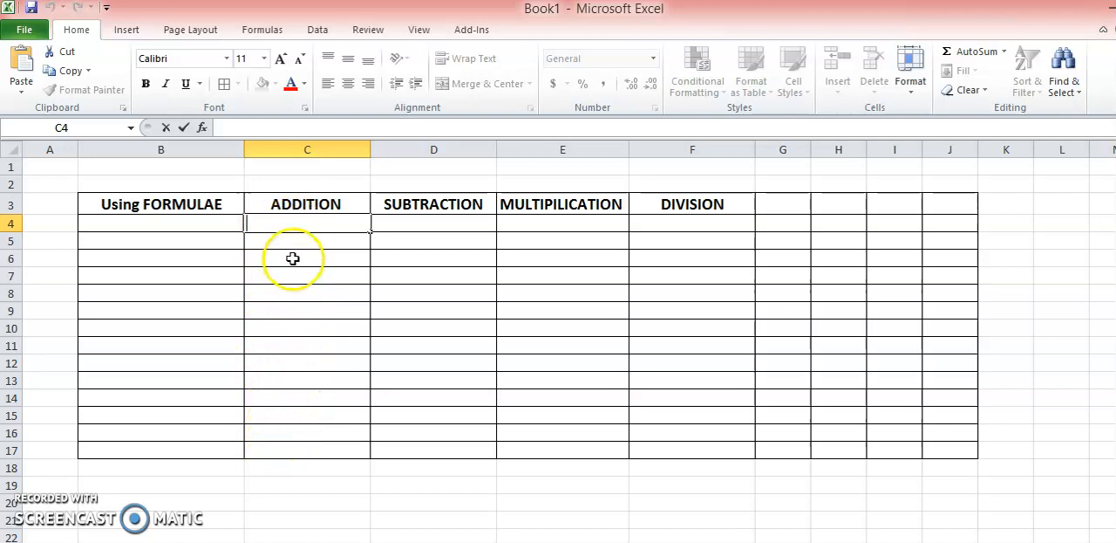
pyautogui.write('102')
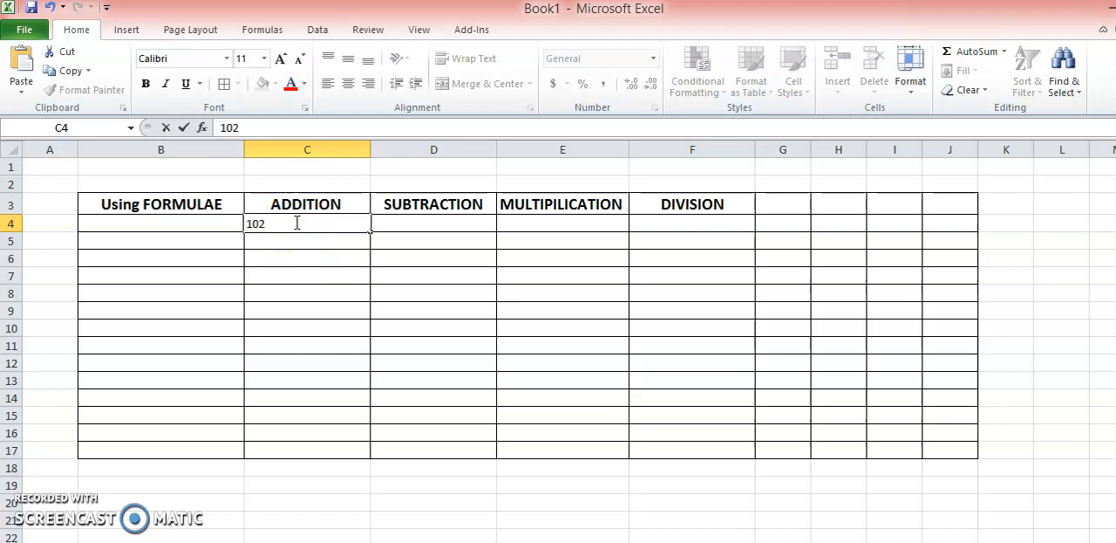
pyautogui.press('Return')
pyautogui.write('20')
pyautogui.press('Return')
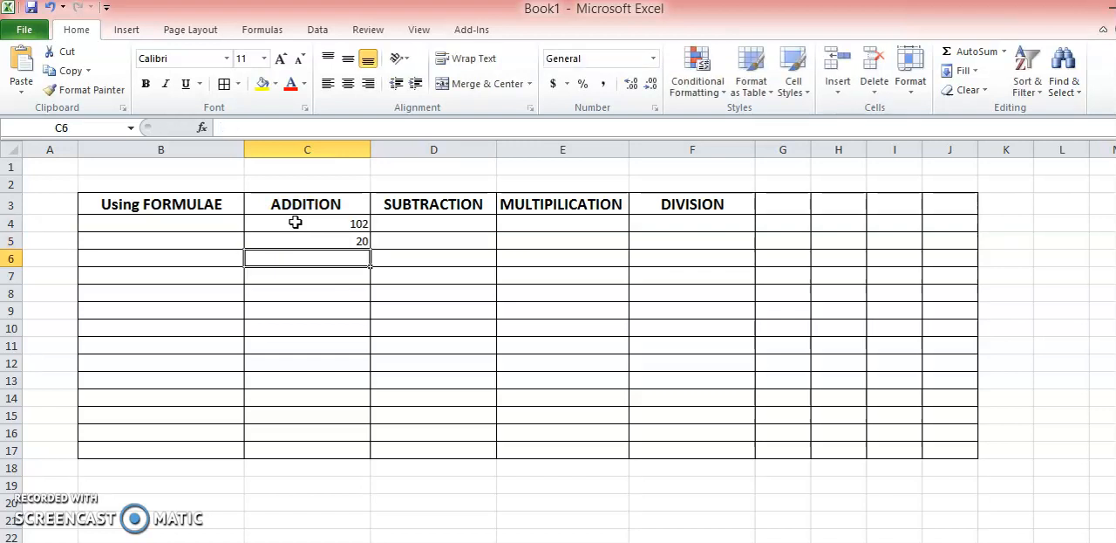
pyautogui.write('23')
pyautogui.press('Return')
pyautogui.write('56')
pyautogui.press('Return')
pyautogui.write('75')
pyautogui.press('Return')
pyautogui.write('345')
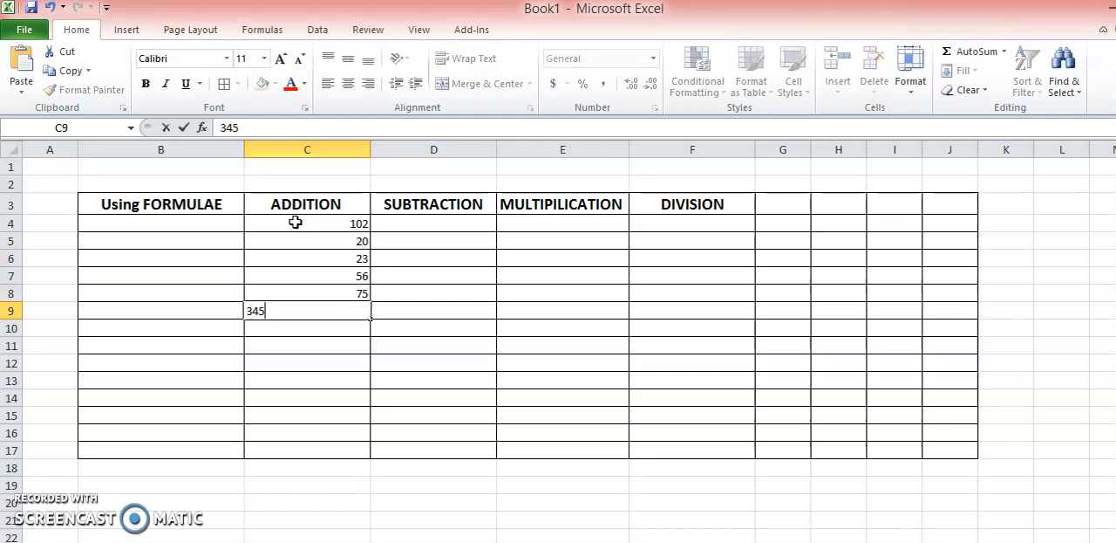
pyautogui.press('Return')
pyautogui.write('78')
pyautogui.press('Return')
# - Review the numbers in the ADDITION column cell by cell, from C4 down to C10
pyautogui.click(324, 351)
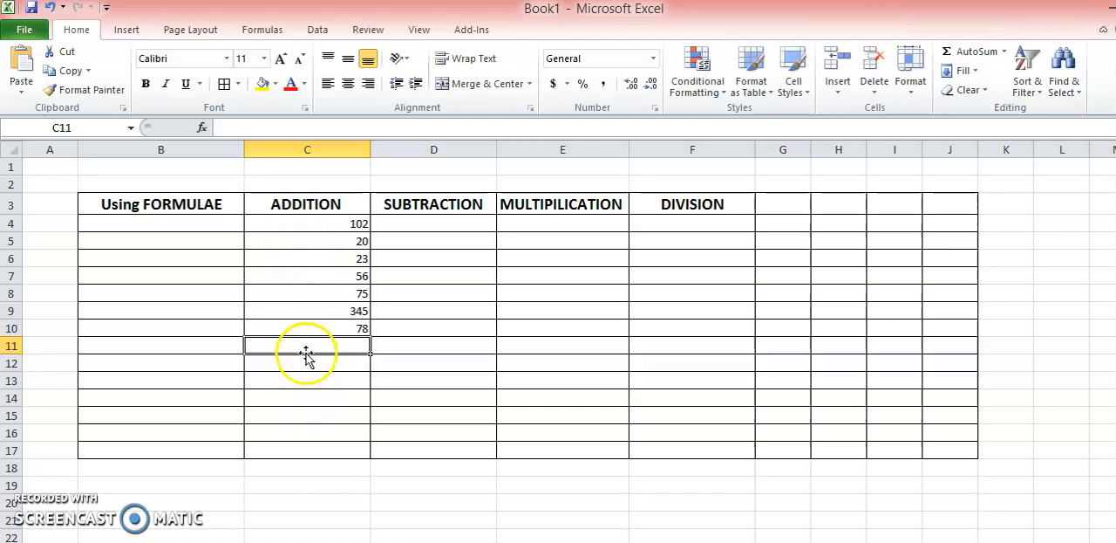
pyautogui.click(315, 379)
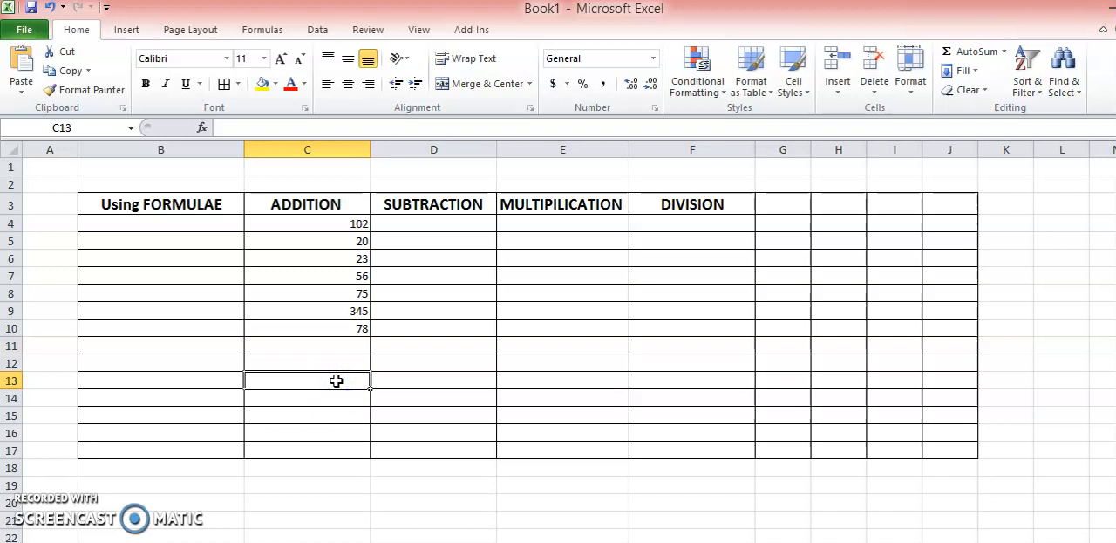
pyautogui.click(344, 223)
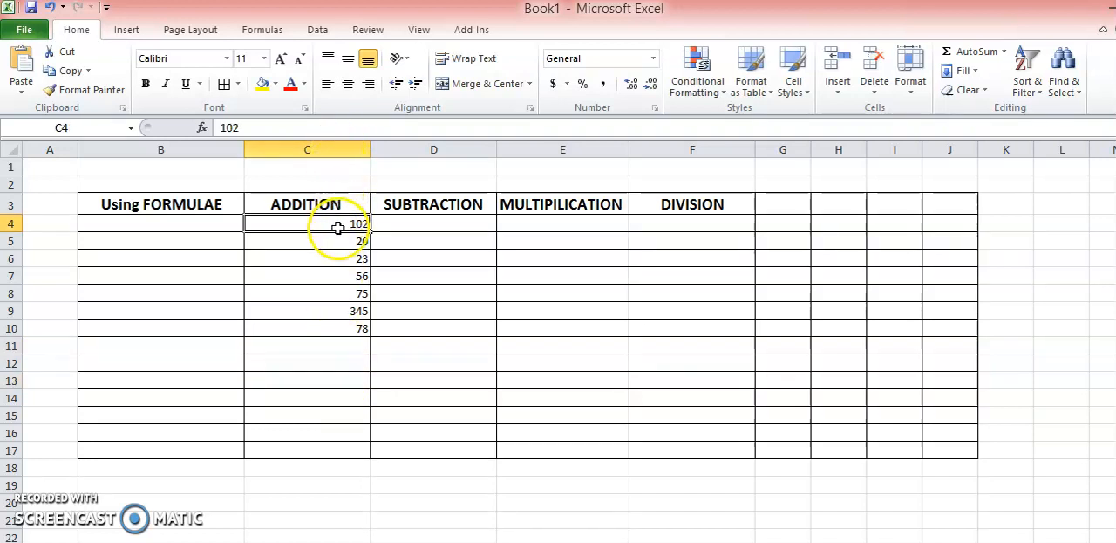
pyautogui.click(337, 241)
pyautogui.press('Down')
pyautogui.press('Down')
pyautogui.press('Down')
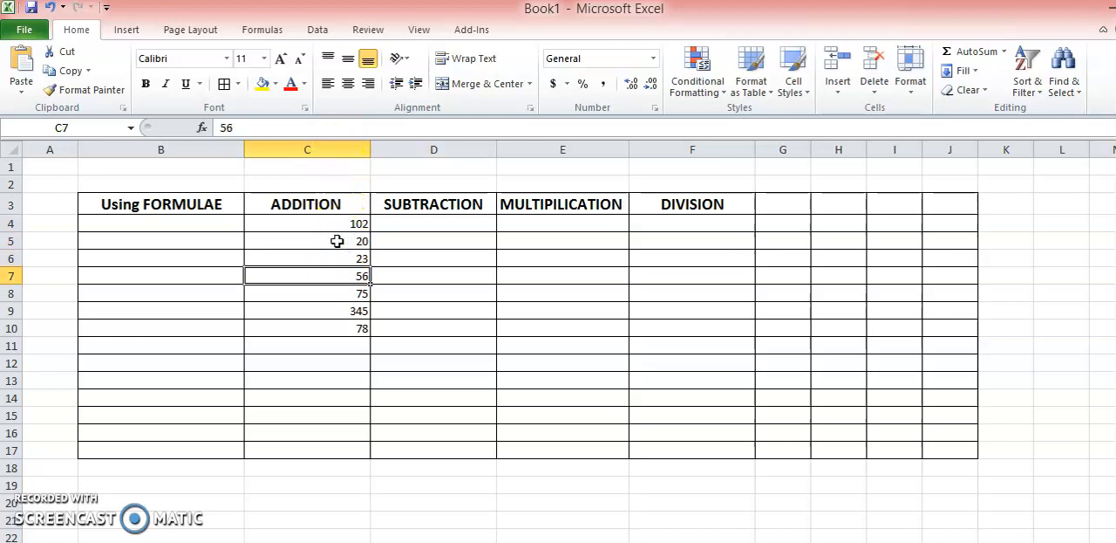
pyautogui.press('Down')
pyautogui.press('Down')
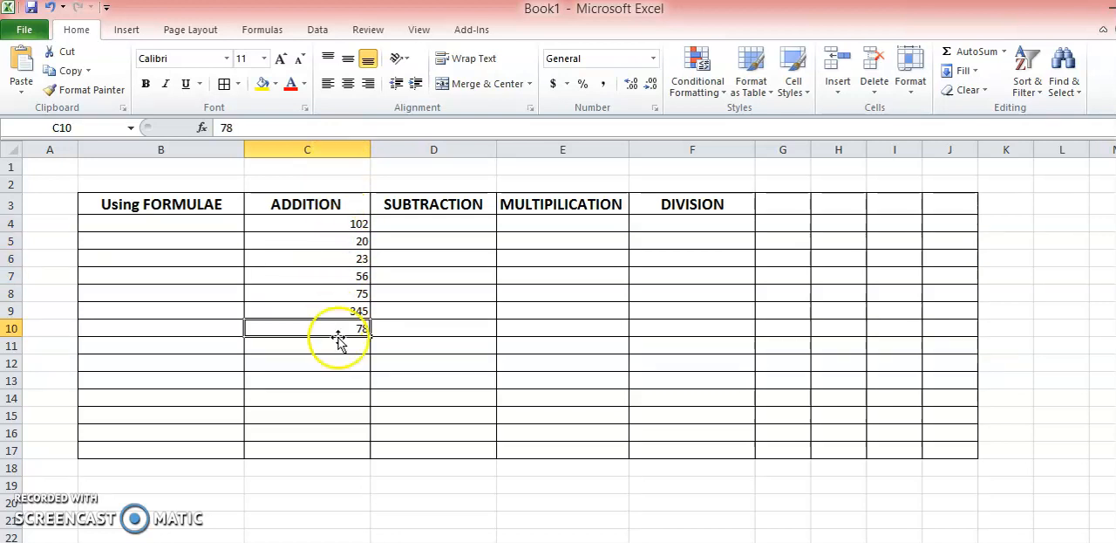
# - Add up the ADDITION values in cell C11 with the formula =C4+C5+C6+C7+C8+C9+C10
pyautogui.click(319, 348)
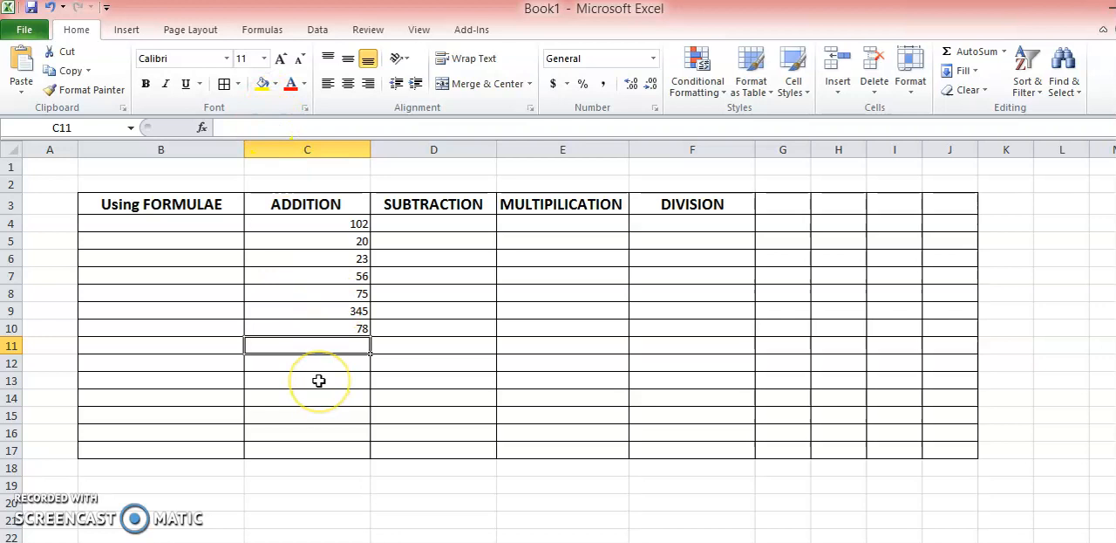
pyautogui.write('=')
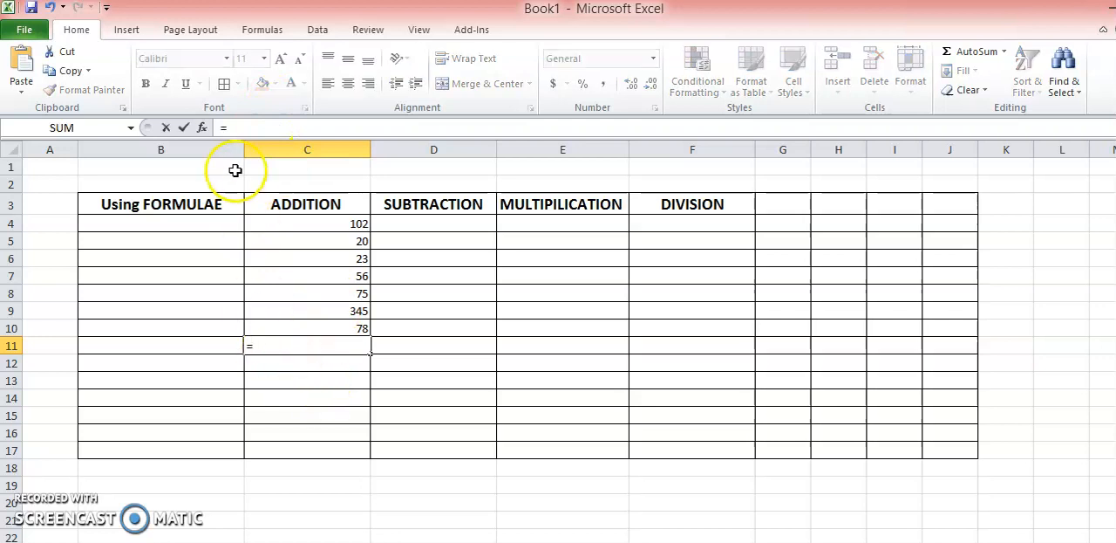
pyautogui.click(269, 347)
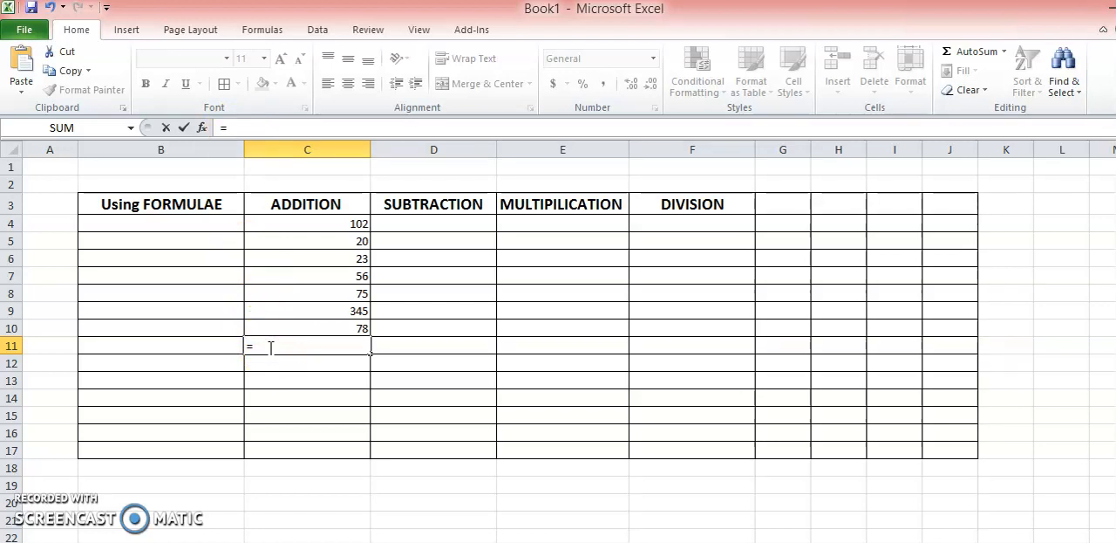
pyautogui.click(321, 226)
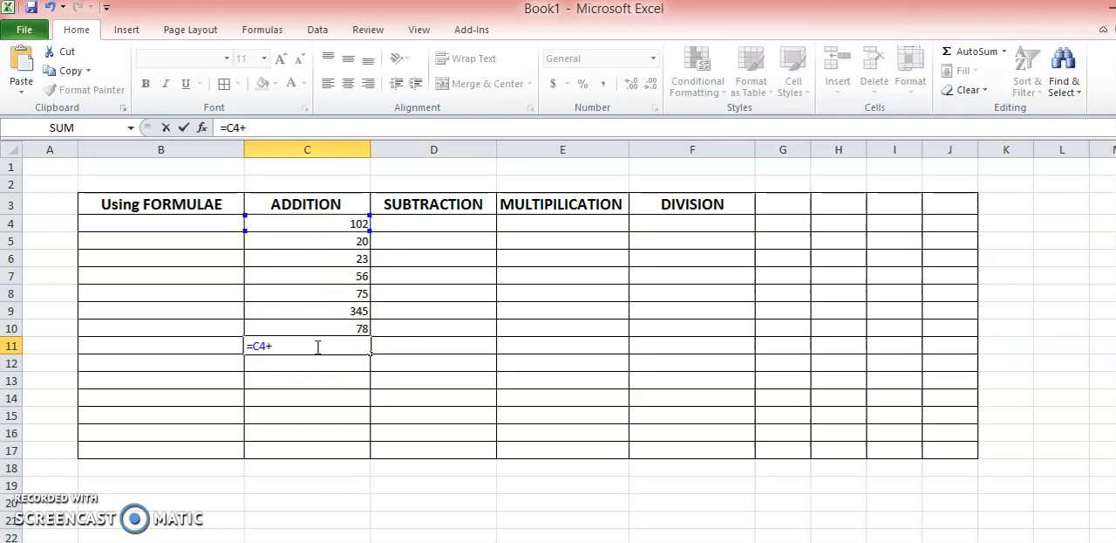
pyautogui.click(325, 240)
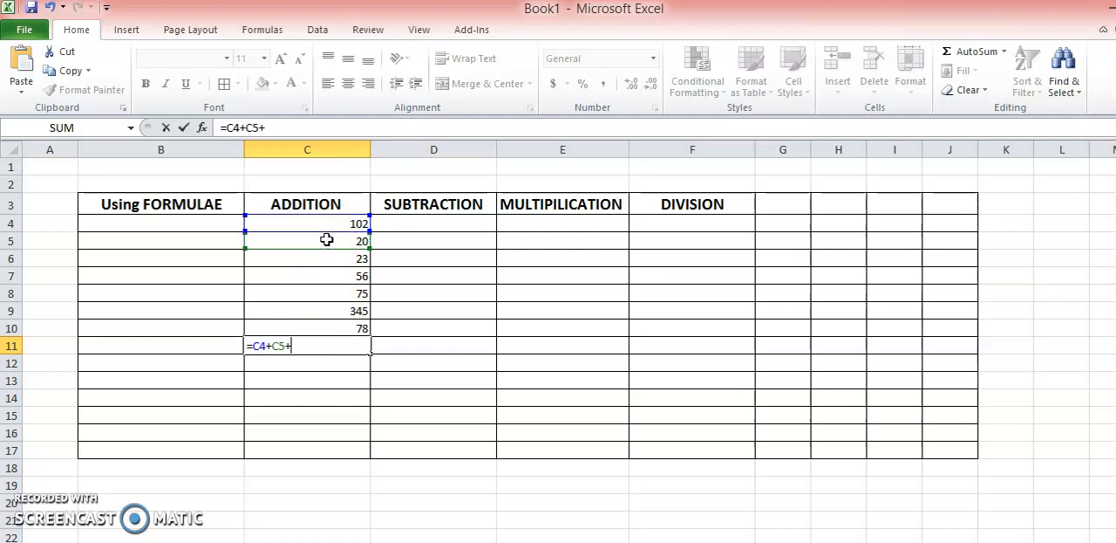
pyautogui.click(329, 259)
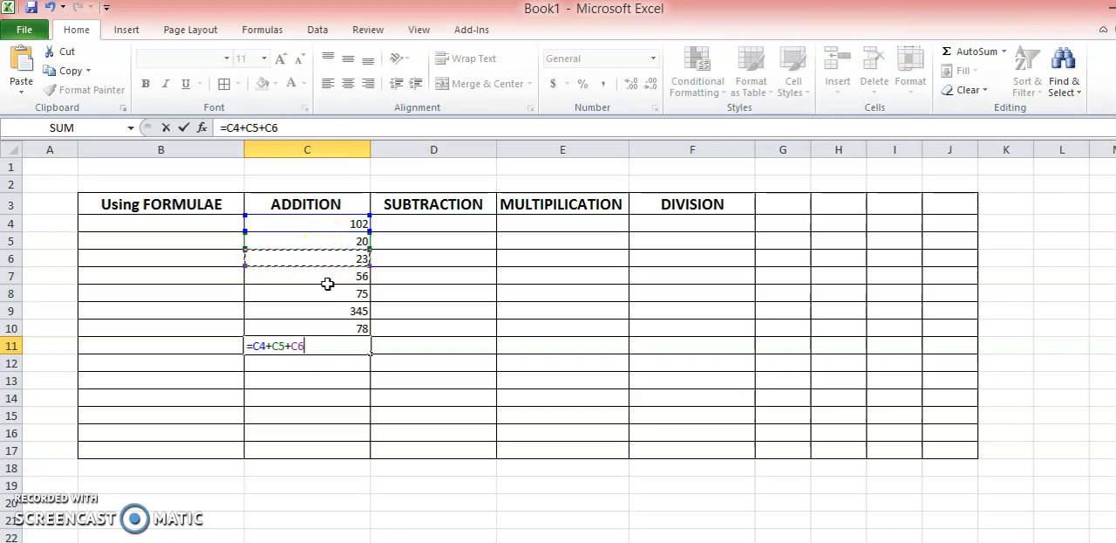
pyautogui.write('+')
pyautogui.click(332, 279)
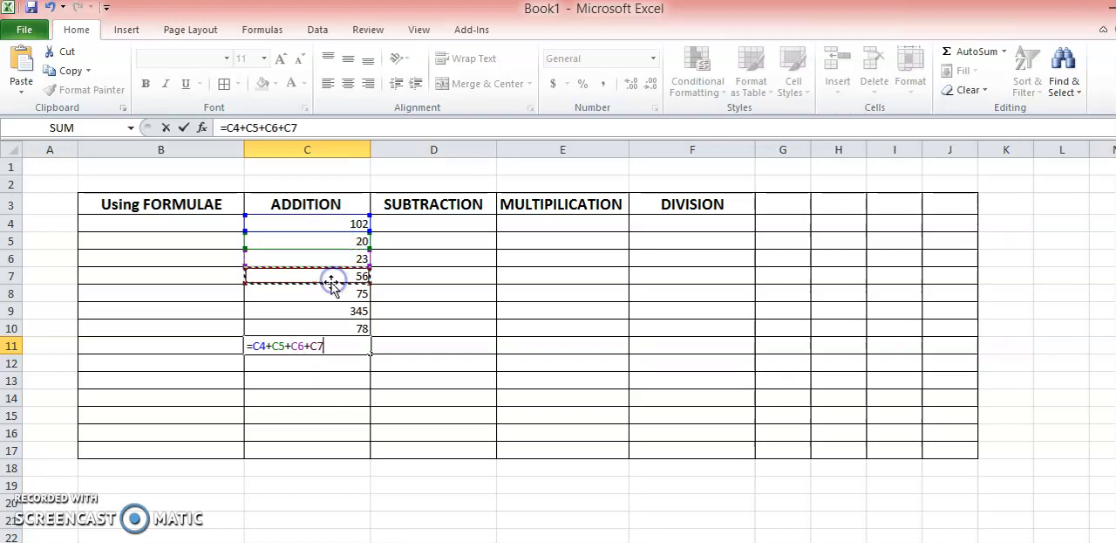
pyautogui.click(328, 293)
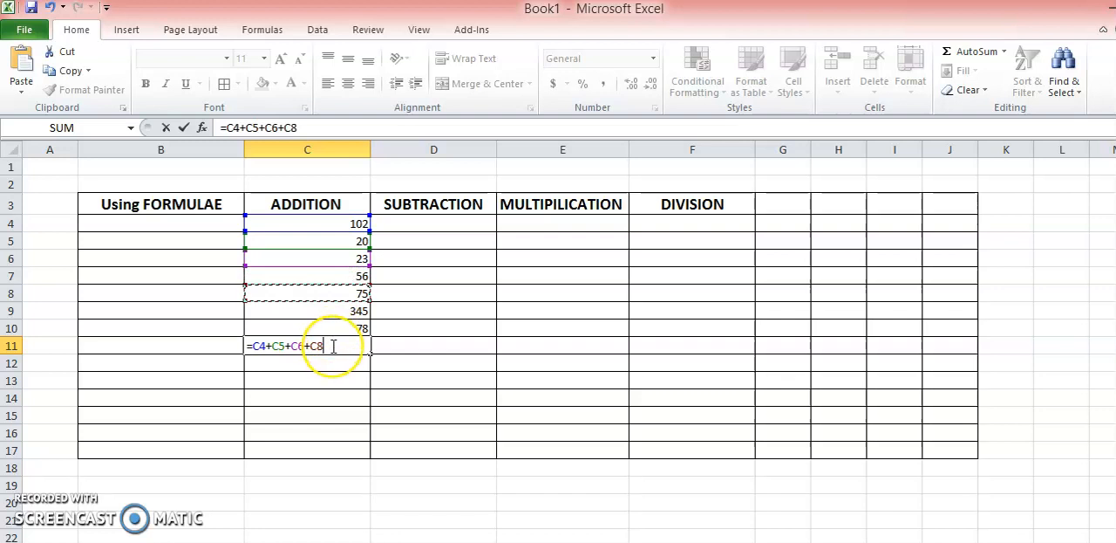
pyautogui.click(335, 277)
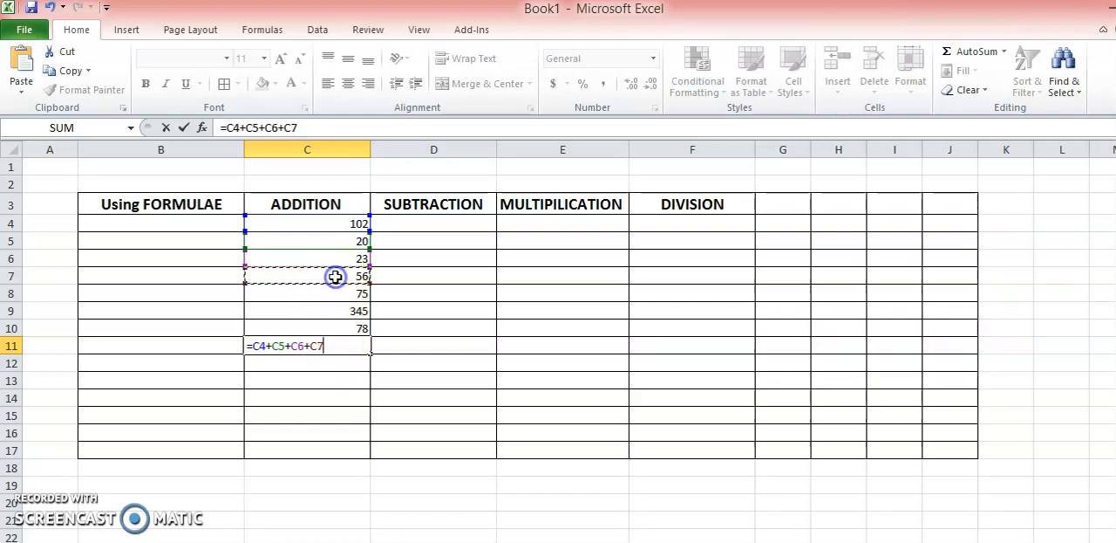
pyautogui.write('+')
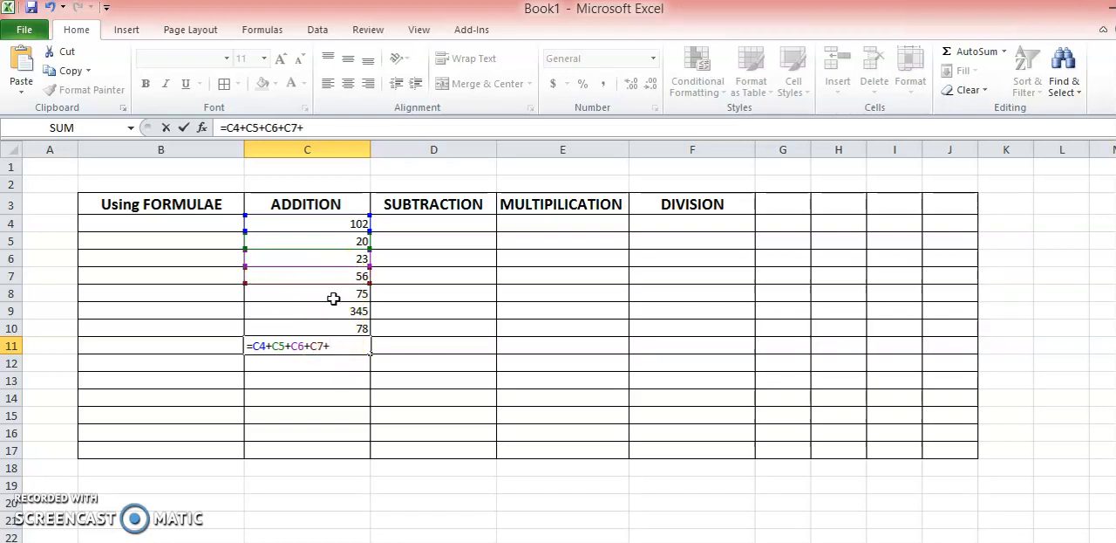
pyautogui.click(332, 294)
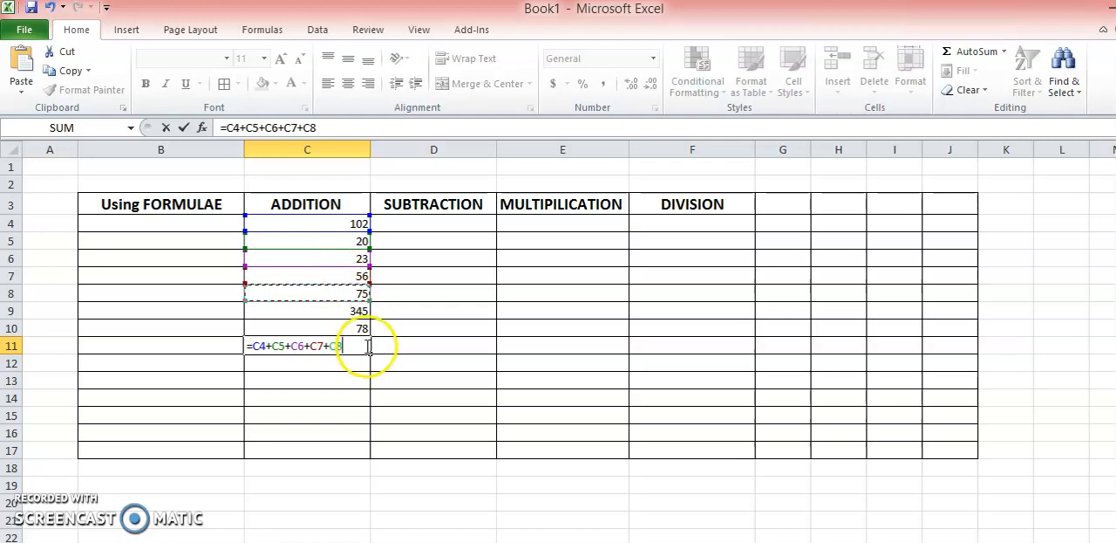
pyautogui.click(332, 311)
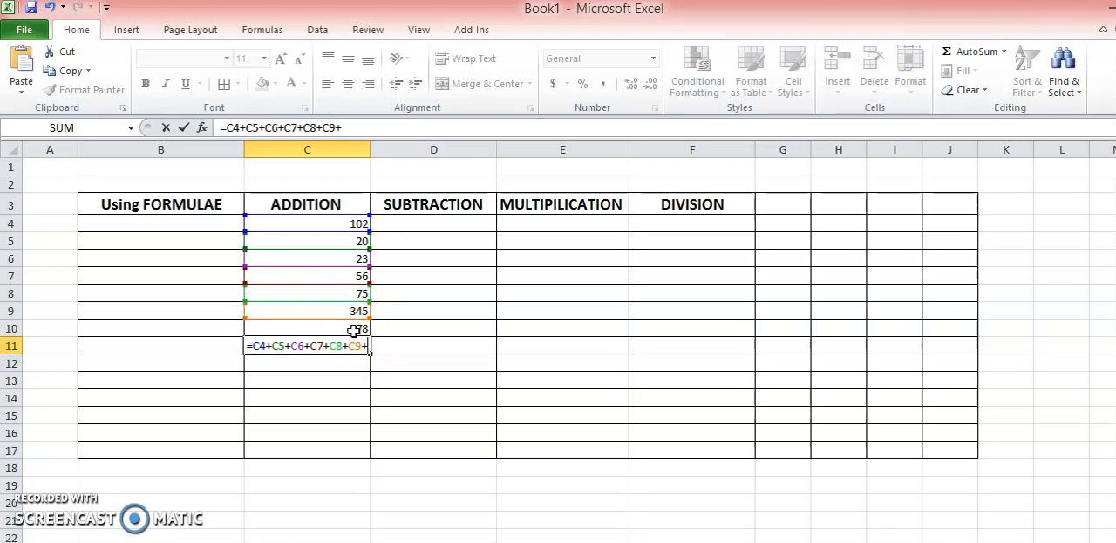
pyautogui.click(334, 332)
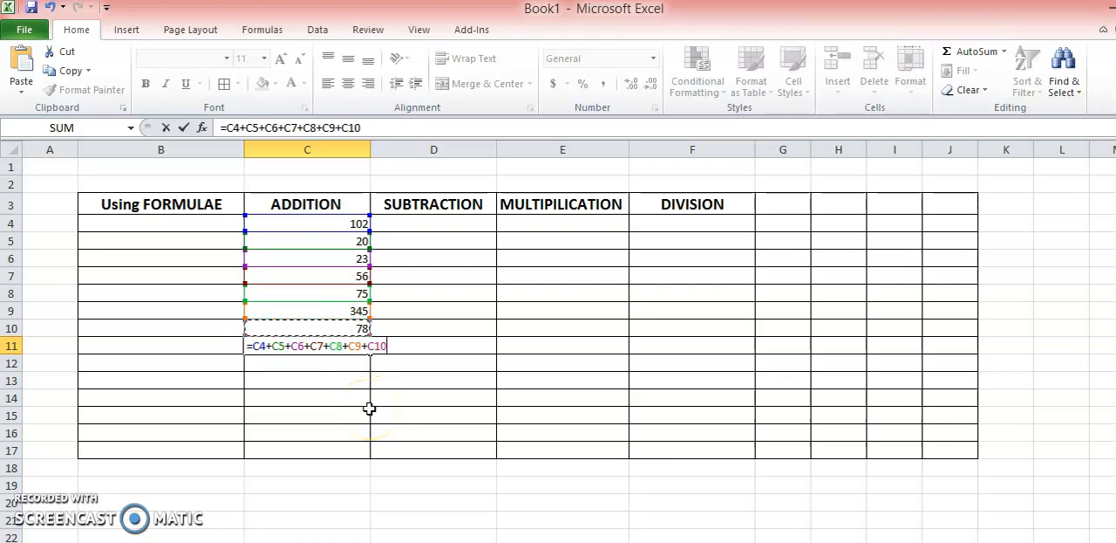
pyautogui.press('Return')
# - Enlarge the font of the addition result in cell C11 to size 26
pyautogui.click(351, 344)
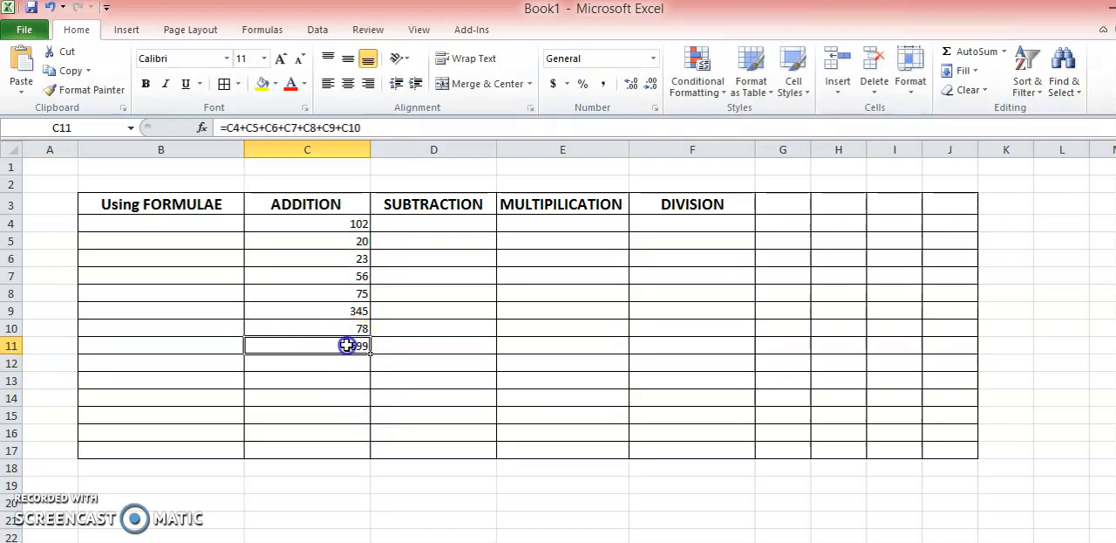
pyautogui.click(281, 58)
pyautogui.click(280, 59)
pyautogui.click(281, 58)
pyautogui.click(281, 58)
pyautogui.click(281, 58)
pyautogui.click(281, 58)
pyautogui.click(281, 58)
pyautogui.click(281, 58)
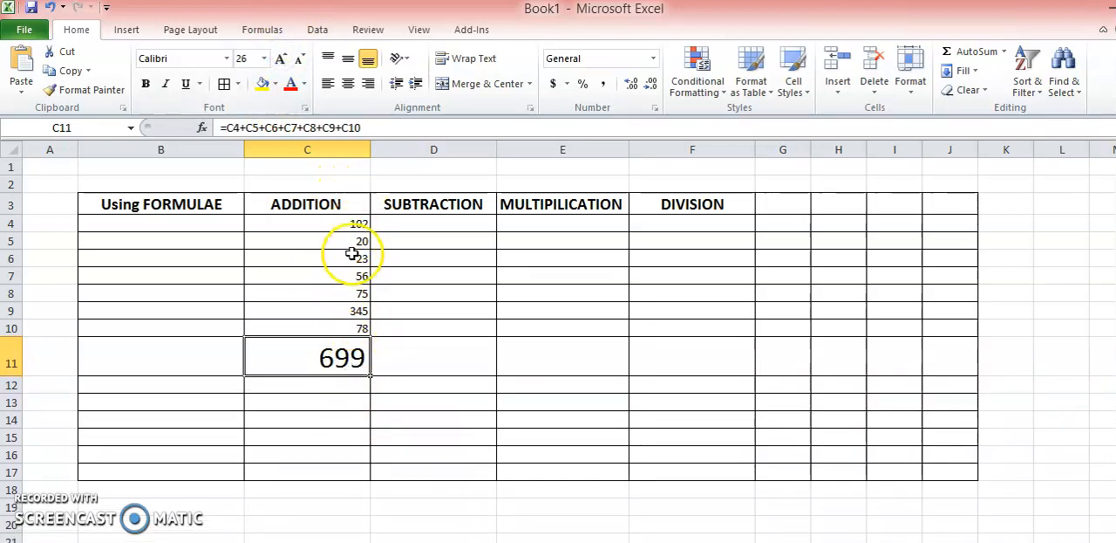
# - Fill the numbers from C4:C10 across into cells D4 to D10 under SUBTRACTION
pyautogui.click(428, 221)
pyautogui.moveTo(359, 223); pyautogui.dragTo(483, 330)
pyautogui.click(548, 292)
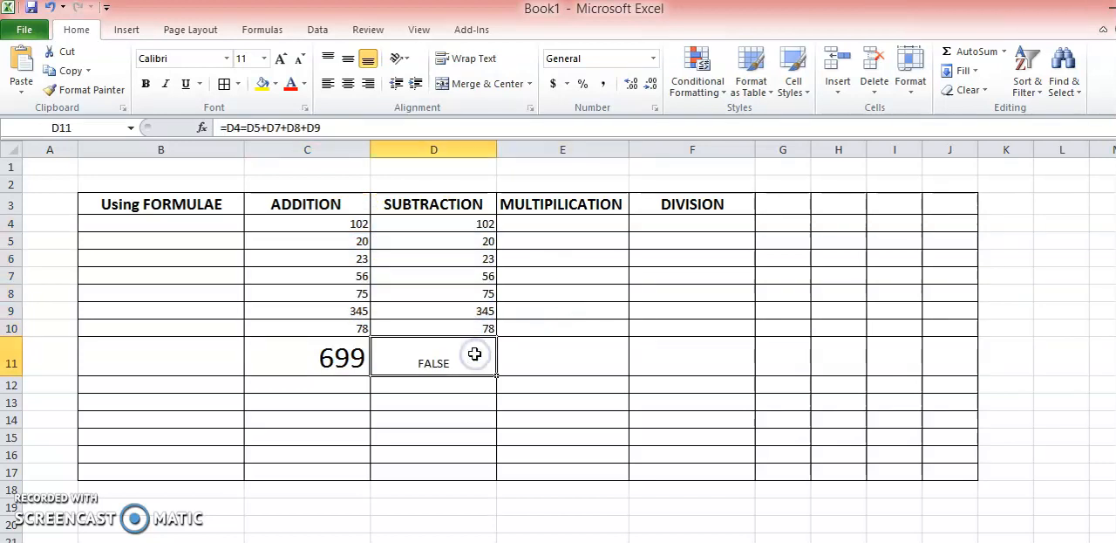
# - Subtract the SUBTRACTION values in cell D11 with the formula =D4-D5-D5
pyautogui.press('Delete')
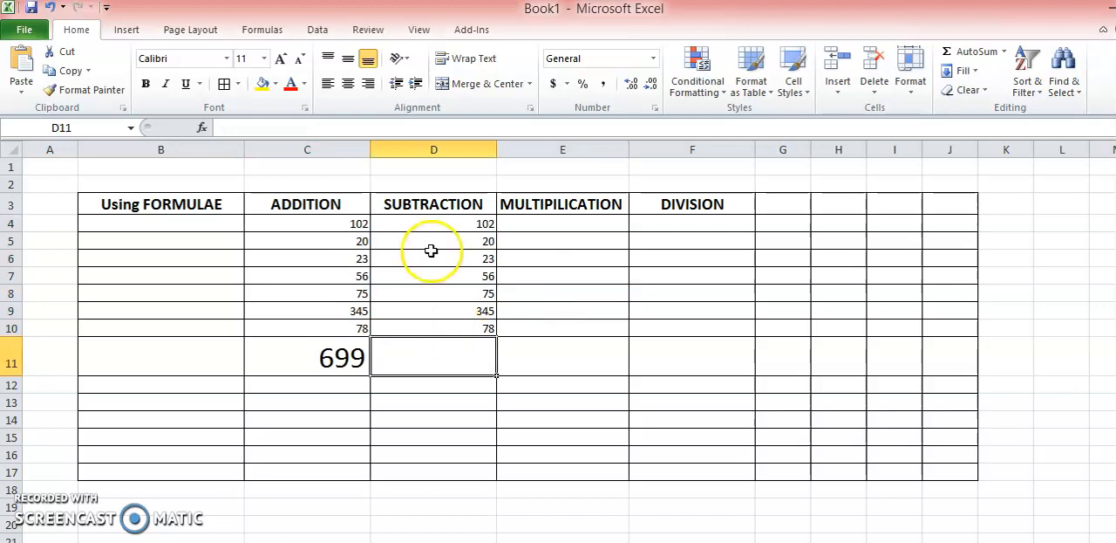
pyautogui.write('=')
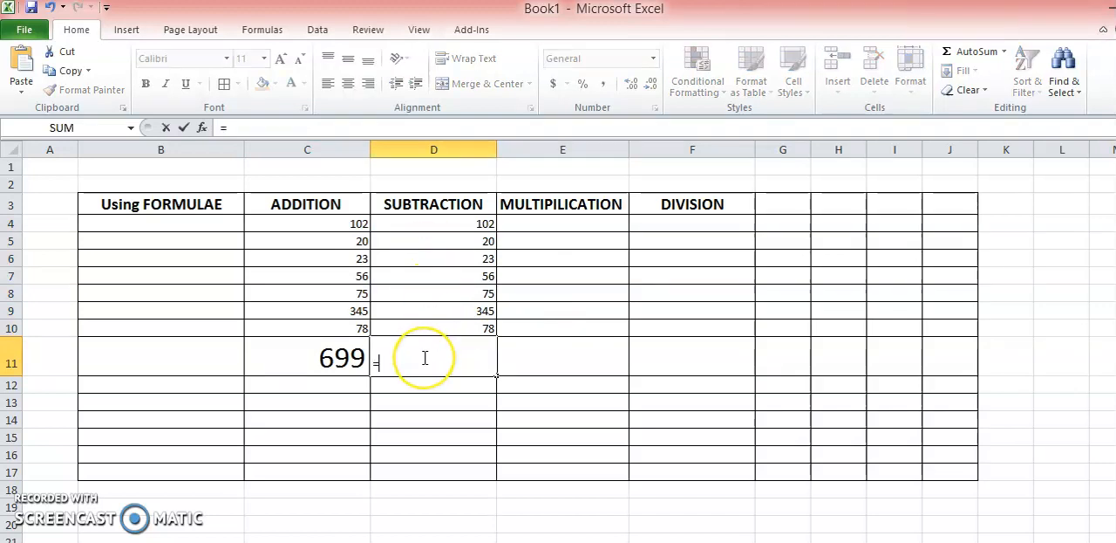
pyautogui.click(456, 225)
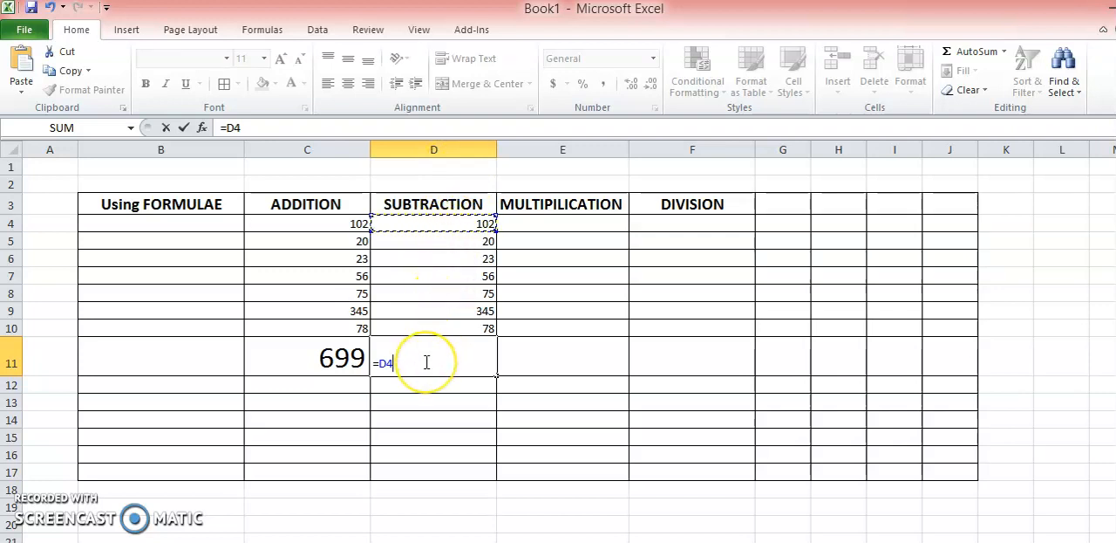
pyautogui.write('d5')
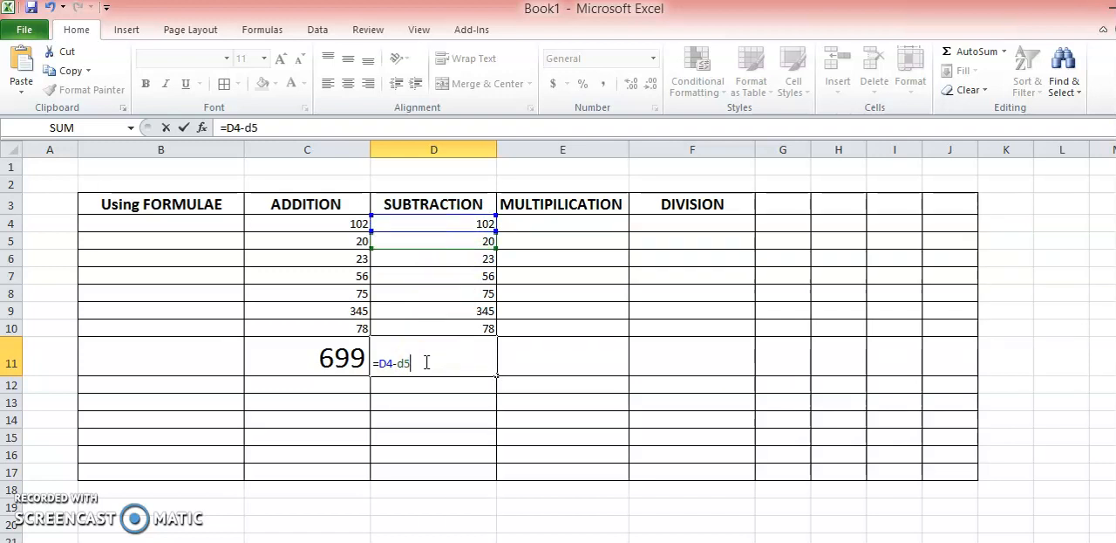
pyautogui.write('-d')
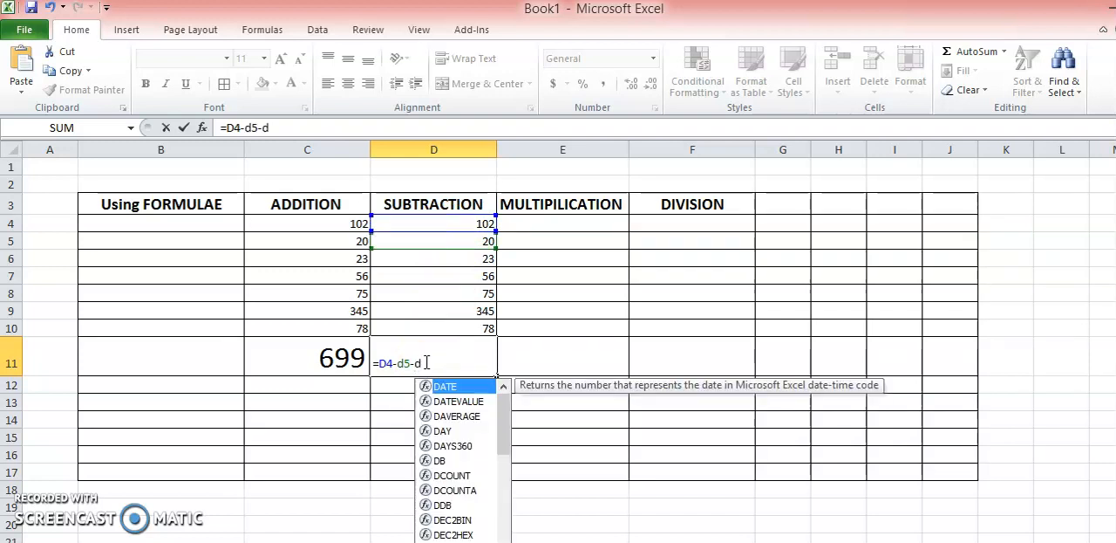
pyautogui.write('5')
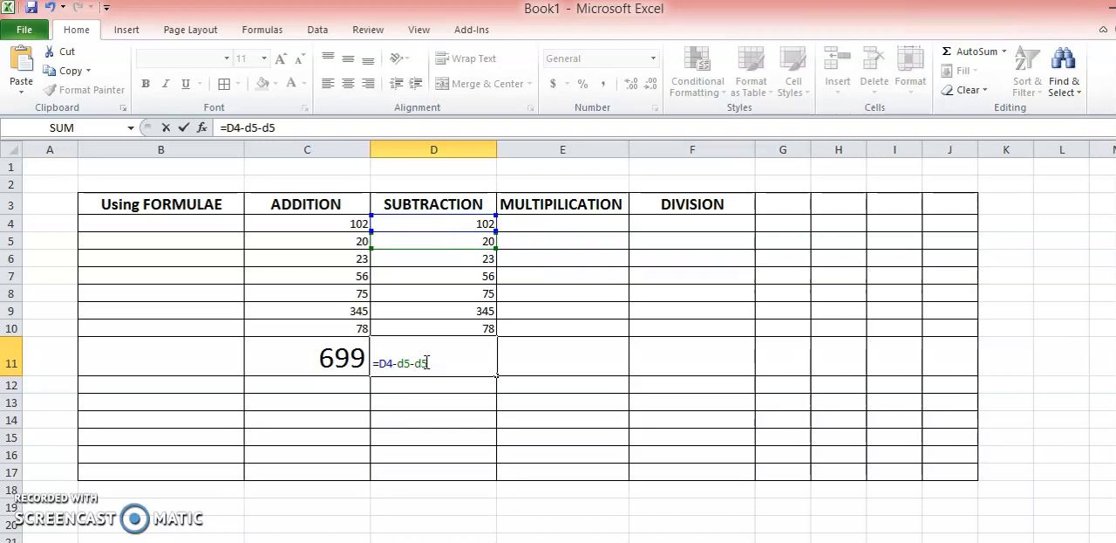
pyautogui.press('Return')
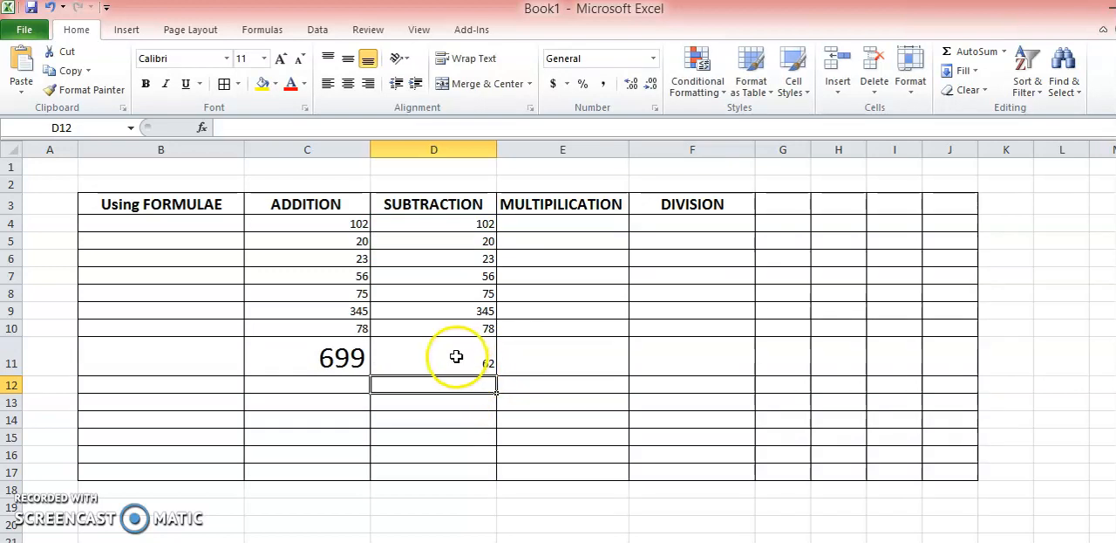
# - Replace the SUBTRACTION numbers in D4:D10 with just 100 in D4 and 50 in D5
pyautogui.click(450, 220)
pyautogui.moveTo(450, 221); pyautogui.dragTo(460, 321)
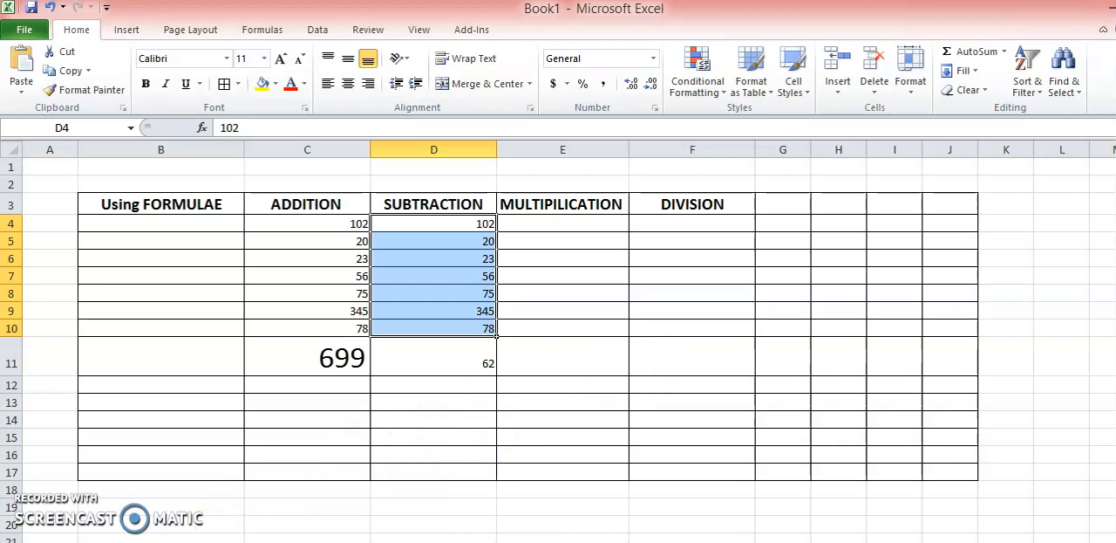
pyautogui.click(563, 541)
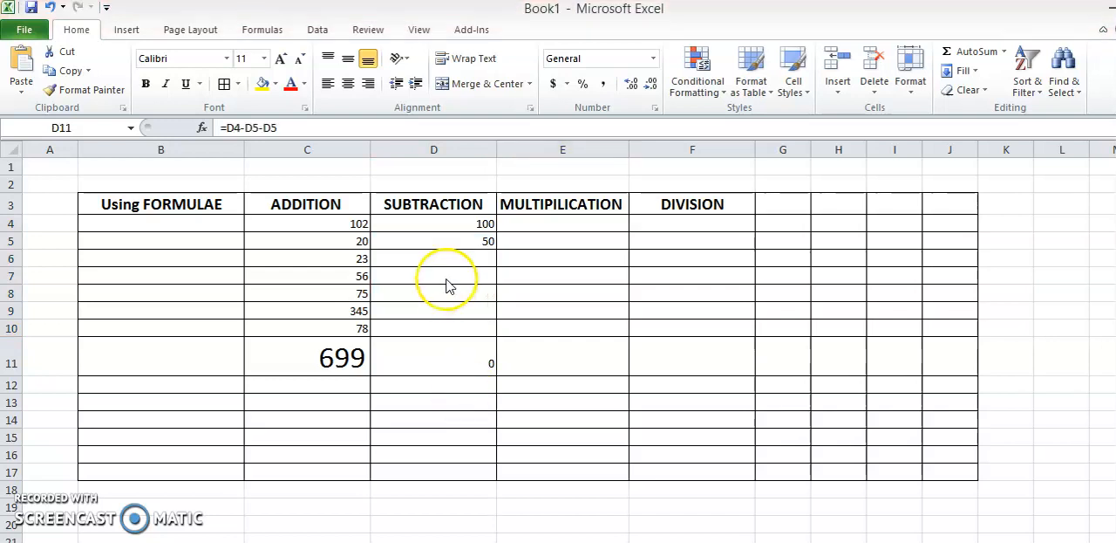
# - Replace the formula in cell D11 with =D4-D5 to subtract the two SUBTRACTION values
pyautogui.click(445, 353)
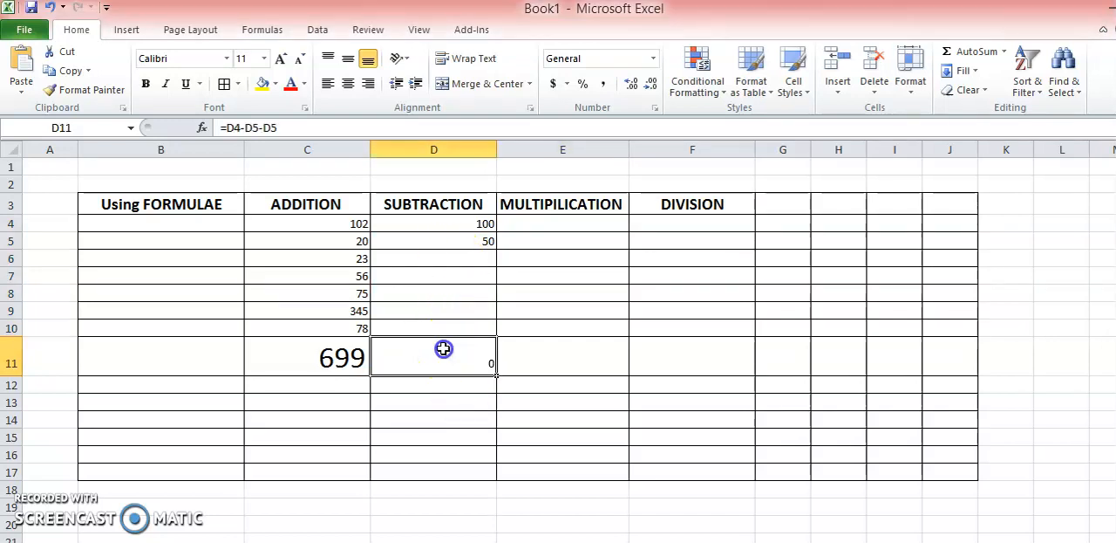
pyautogui.click(458, 224)
pyautogui.click(457, 240)
pyautogui.click(438, 352)
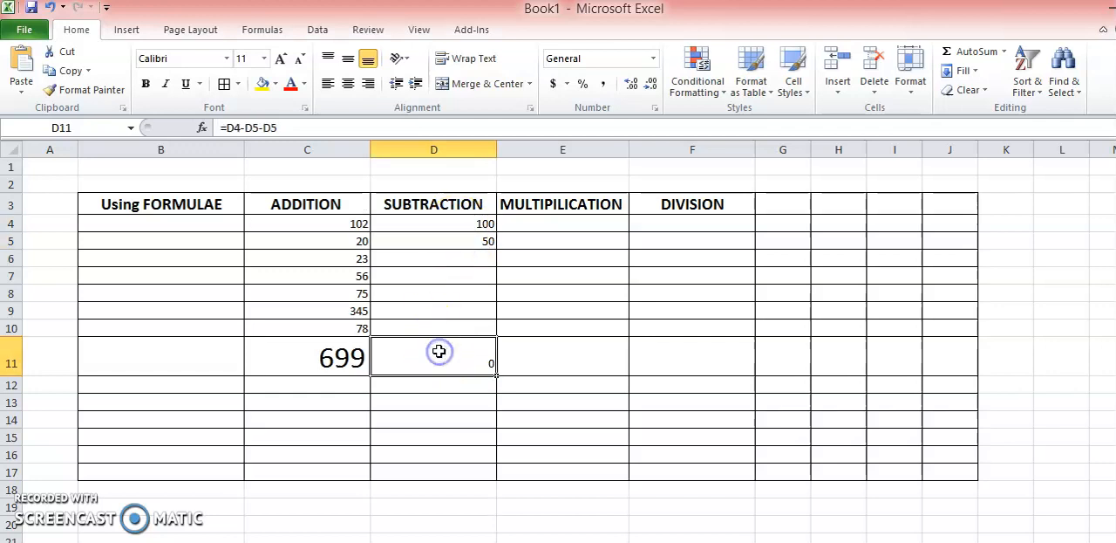
pyautogui.write('=')
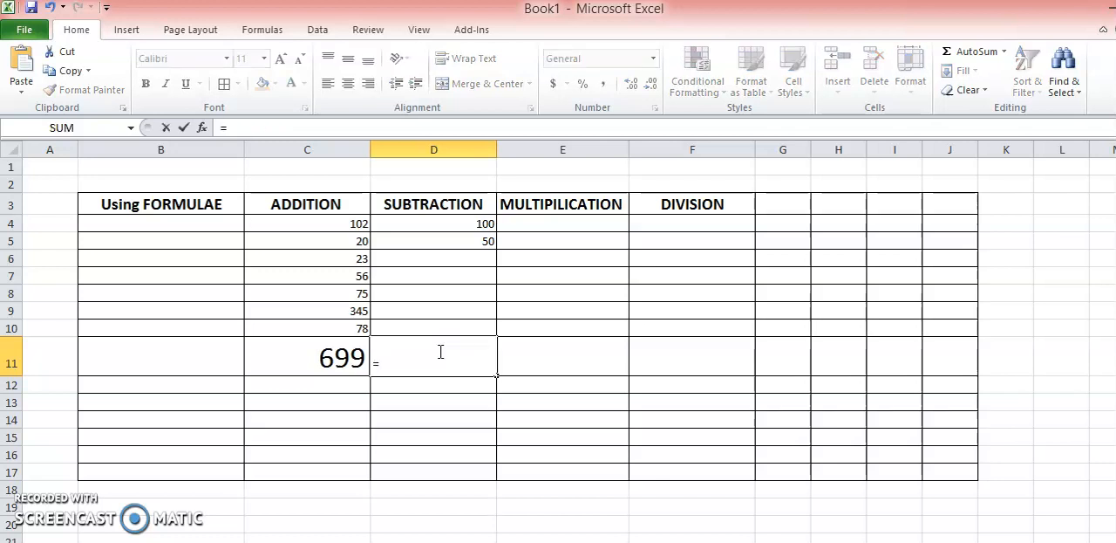
pyautogui.write('d4-D5')
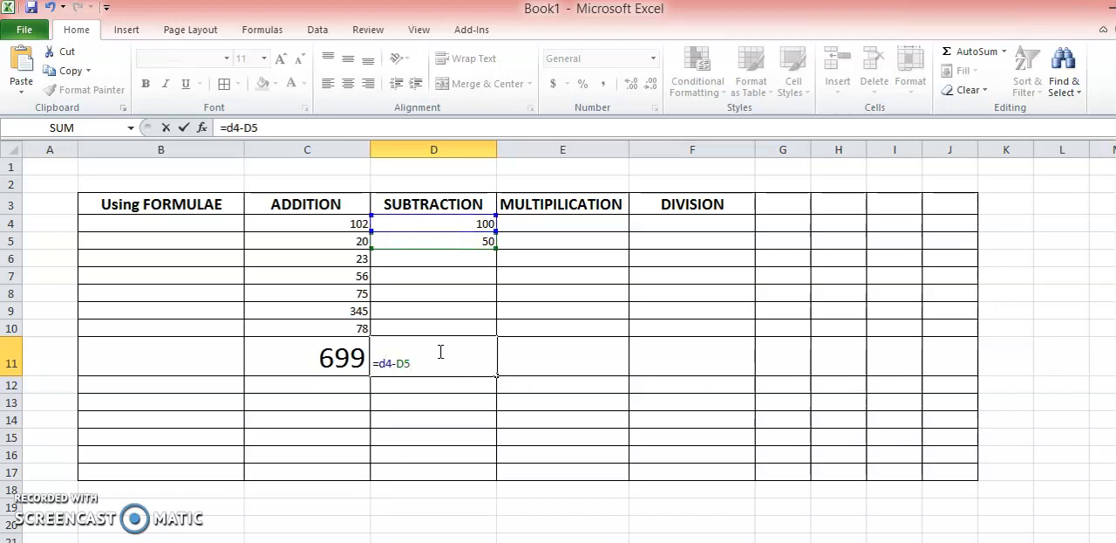
pyautogui.press('Return')
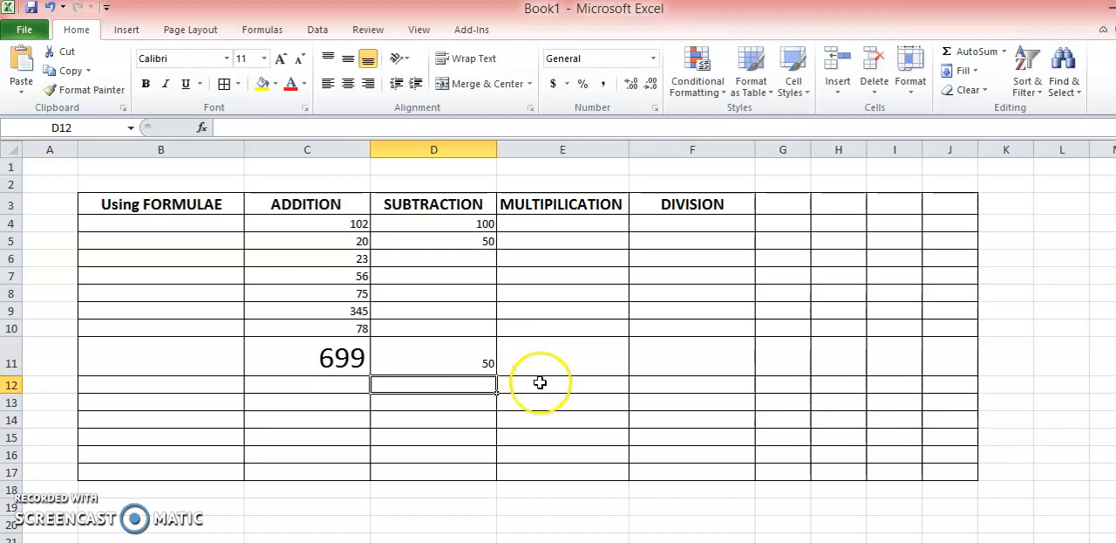
# - Enlarge the font of the subtraction result in cell D11 by several sizes
pyautogui.click(479, 363)
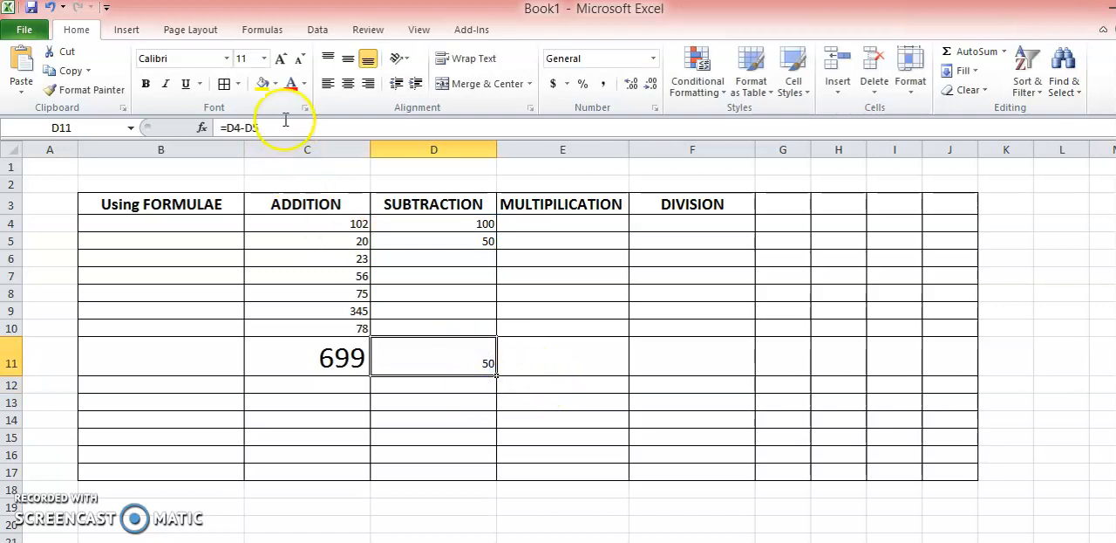
pyautogui.click(280, 59)
pyautogui.click(280, 59)
pyautogui.click(280, 60)
# - Enter 56 in cell E4 and 23 in cell E5 under the MULTIPILICATION heading
pyautogui.click(569, 367)
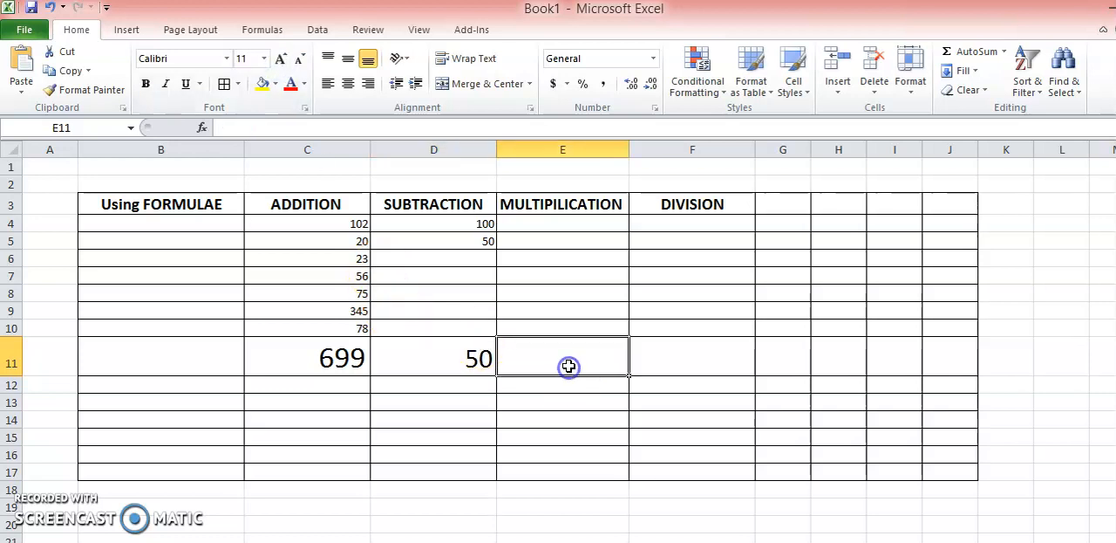
pyautogui.click(576, 223)
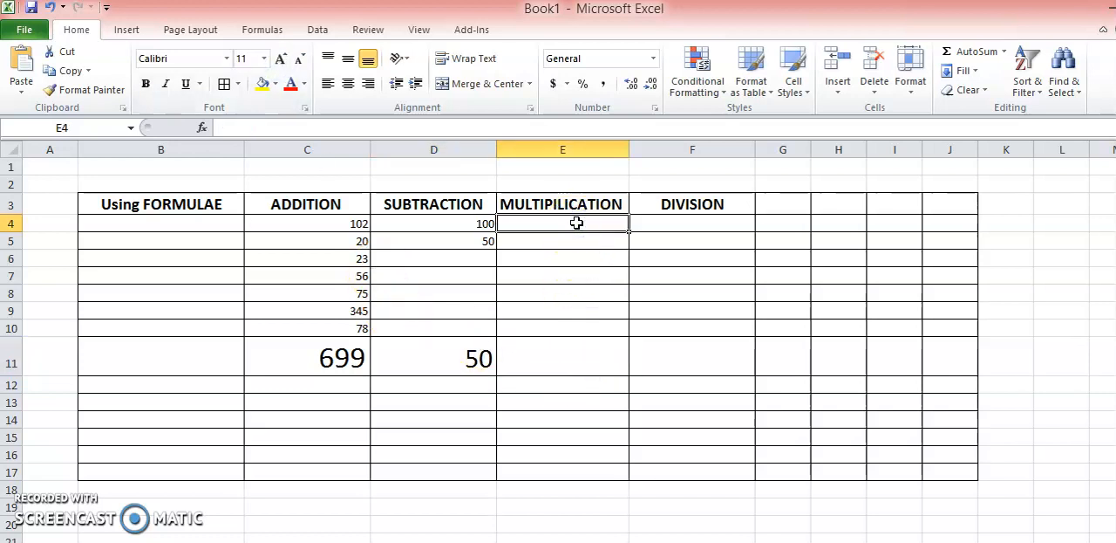
pyautogui.write('56')
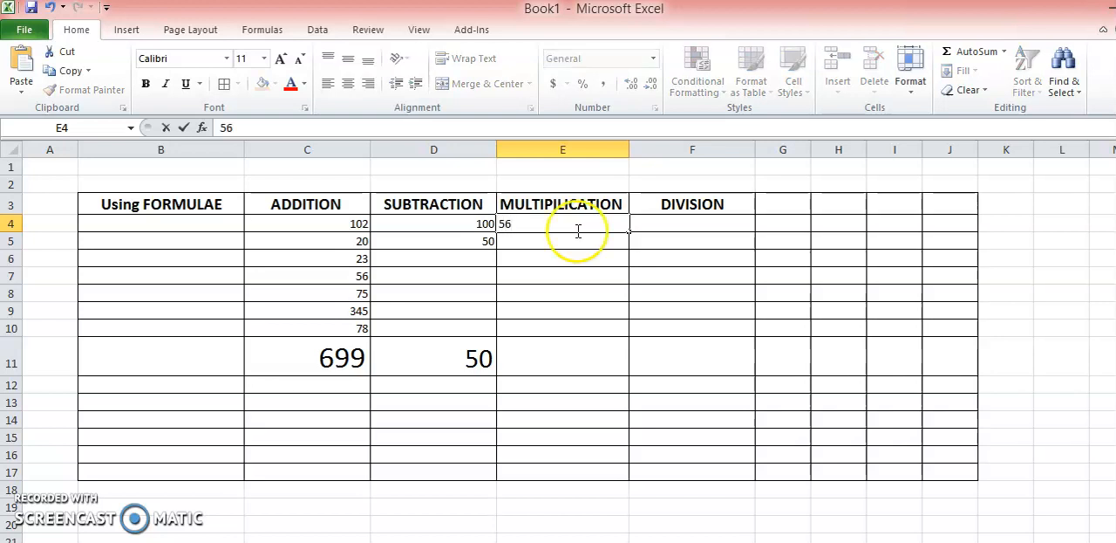
pyautogui.click(576, 244)
pyautogui.write('23')
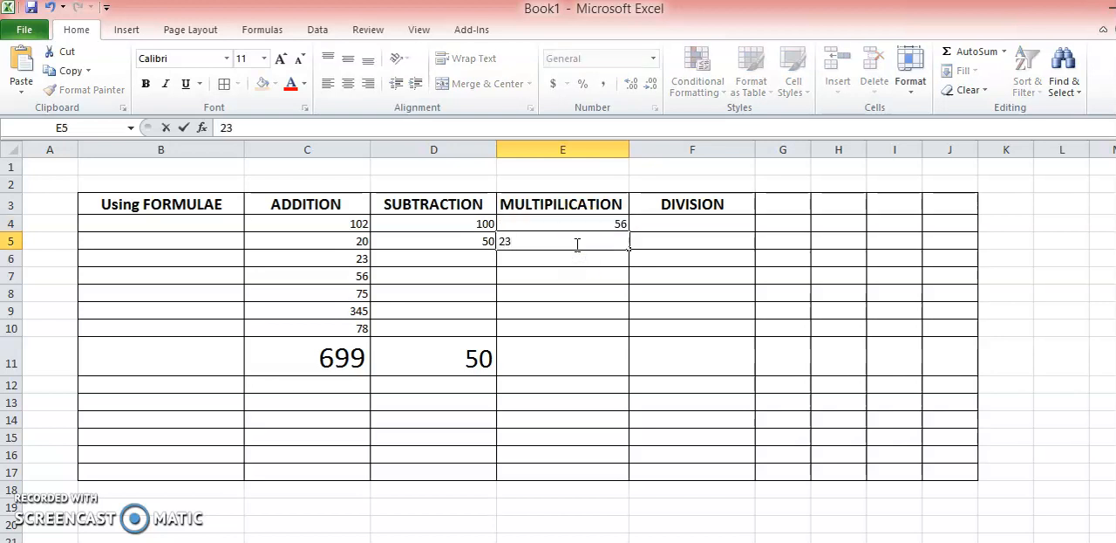
pyautogui.click(579, 260)
# - Enter 90 in cell F4 and 5 in cell F5 under the DIVISION heading
pyautogui.click(684, 224)
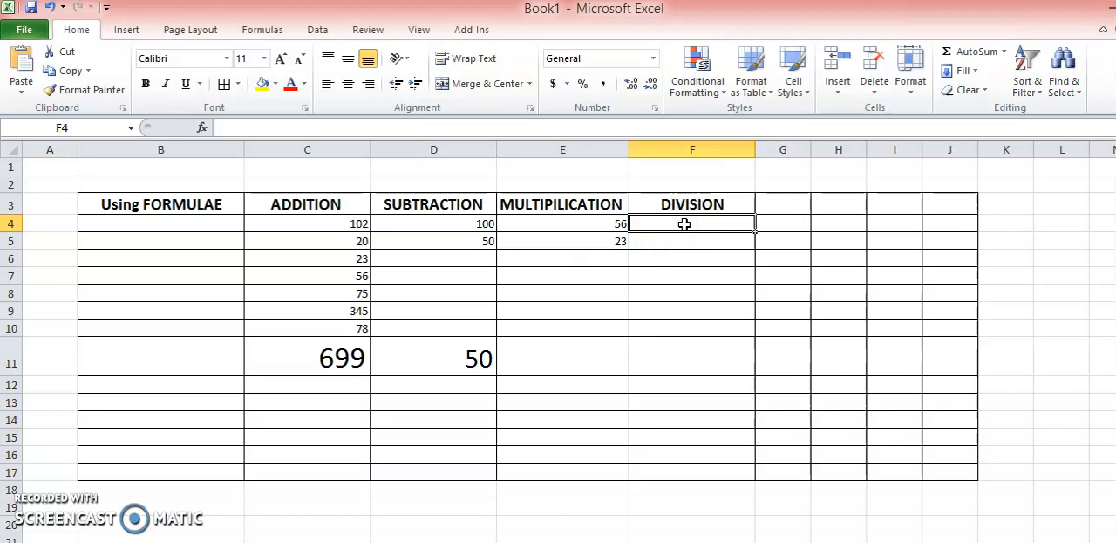
pyautogui.write('90')
pyautogui.click(682, 244)
pyautogui.write('5')
# - Multiply the two MULTIPILICATION values in cell E11 with the formula =E4*E5
pyautogui.click(589, 355)
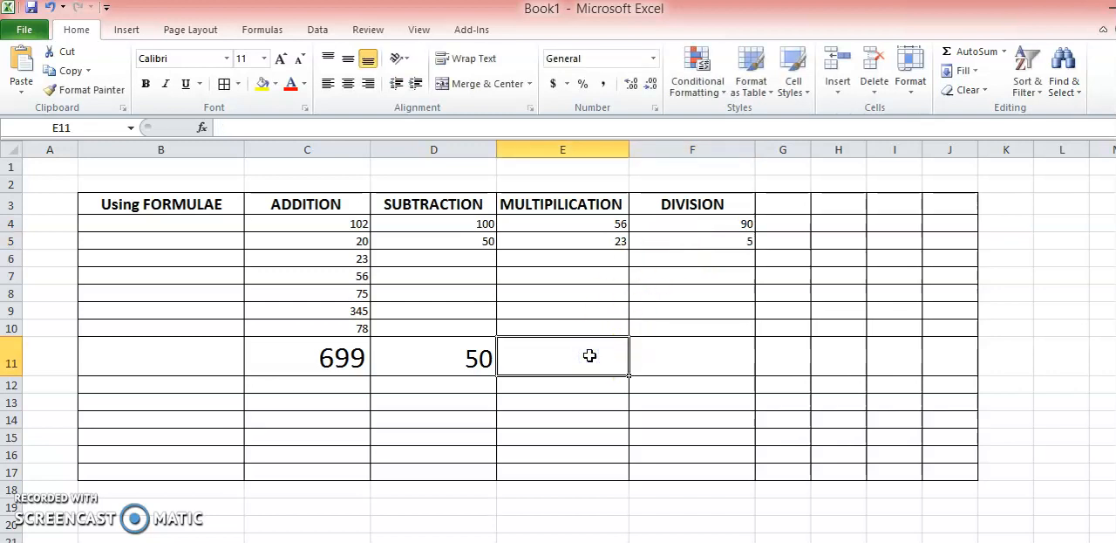
pyautogui.write('=')
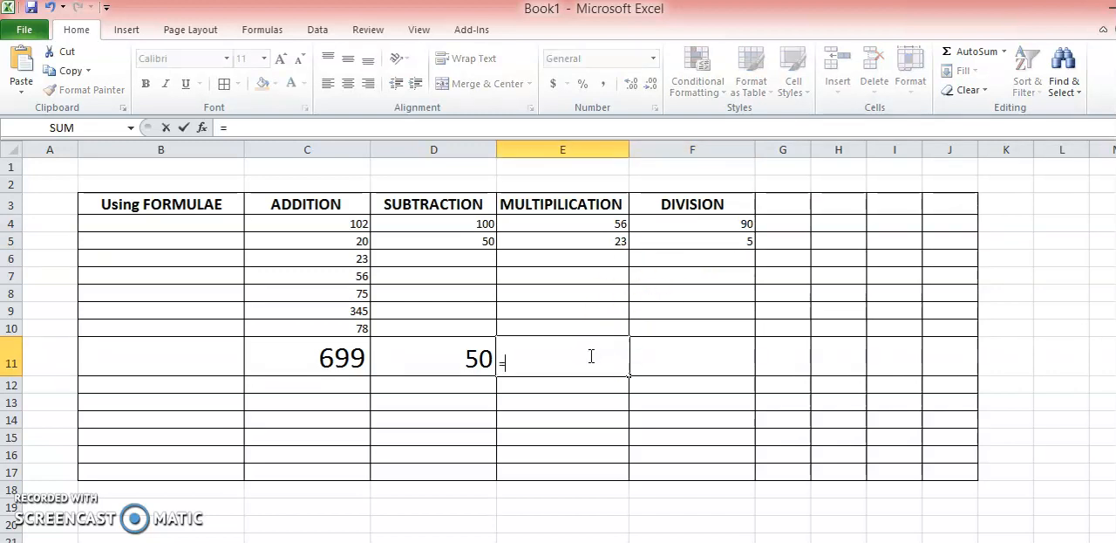
pyautogui.click(598, 224)
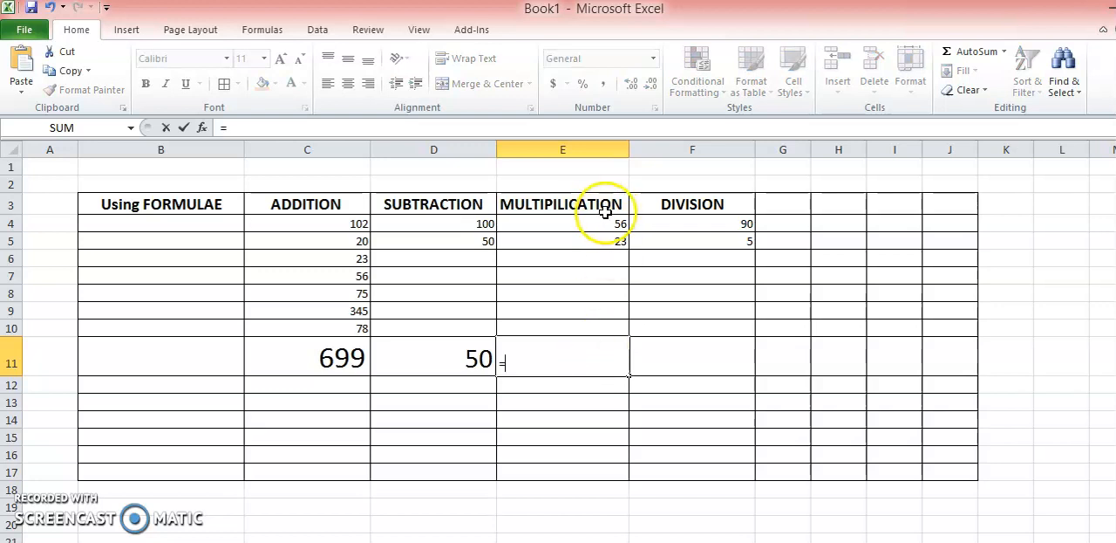
pyautogui.write('E4*')
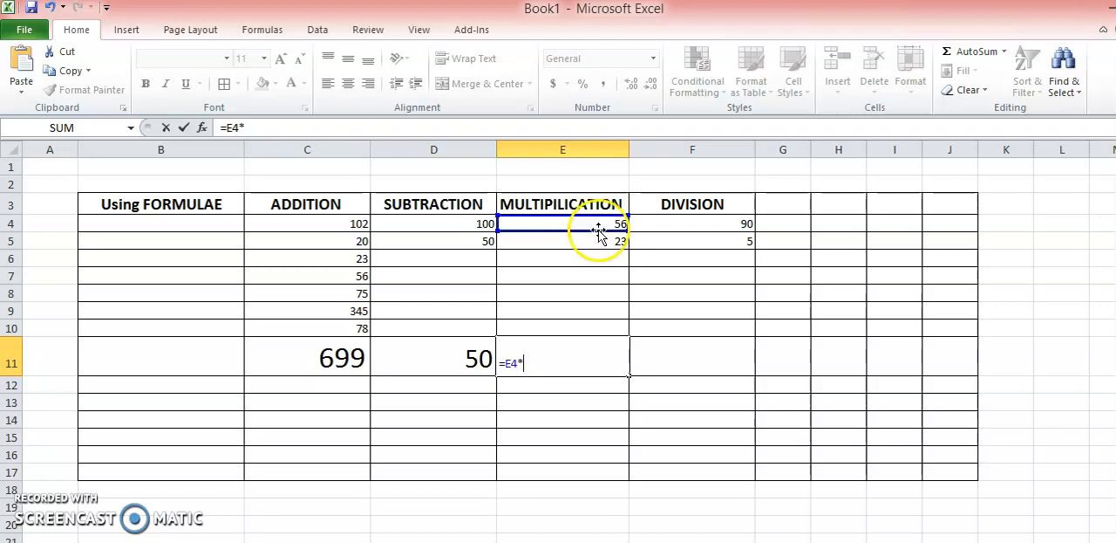
pyautogui.click(600, 237)
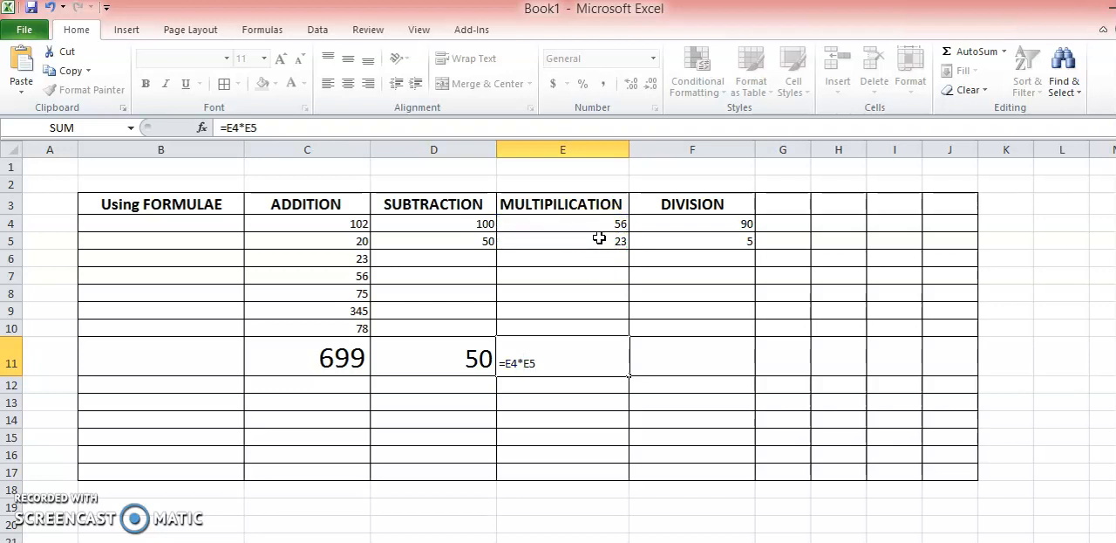
pyautogui.press('Return')
# - Enlarge the font of the multiplication result in cell E11 by several sizes
pyautogui.click(596, 360)
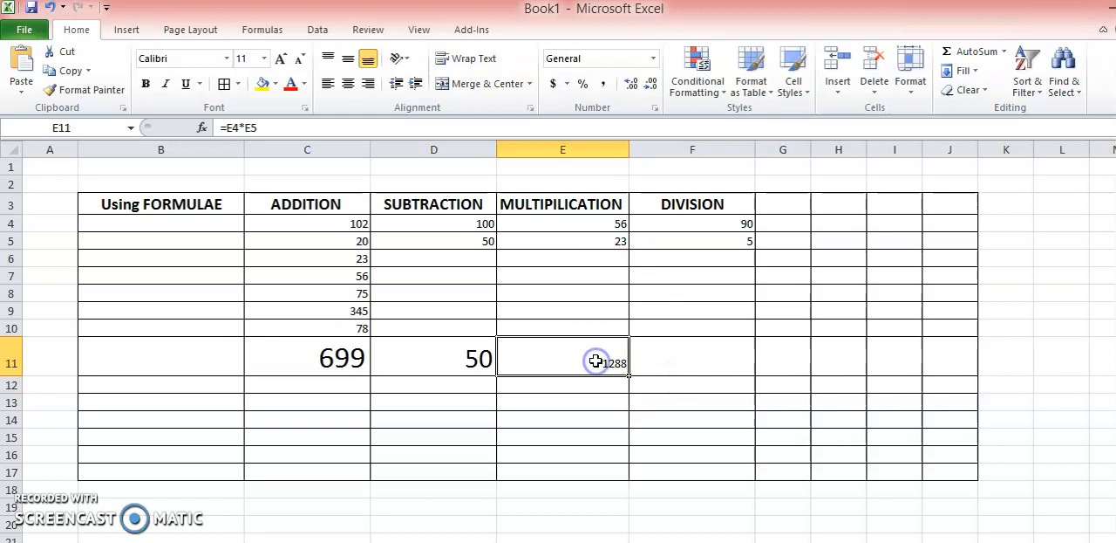
pyautogui.click(279, 60)
pyautogui.click(279, 59)
pyautogui.click(279, 60)
pyautogui.click(279, 60)
pyautogui.click(280, 60)
pyautogui.click(279, 59)
# - Divide the two DIVISION values in cell F11 with the formula =F4/F5
pyautogui.click(708, 223)
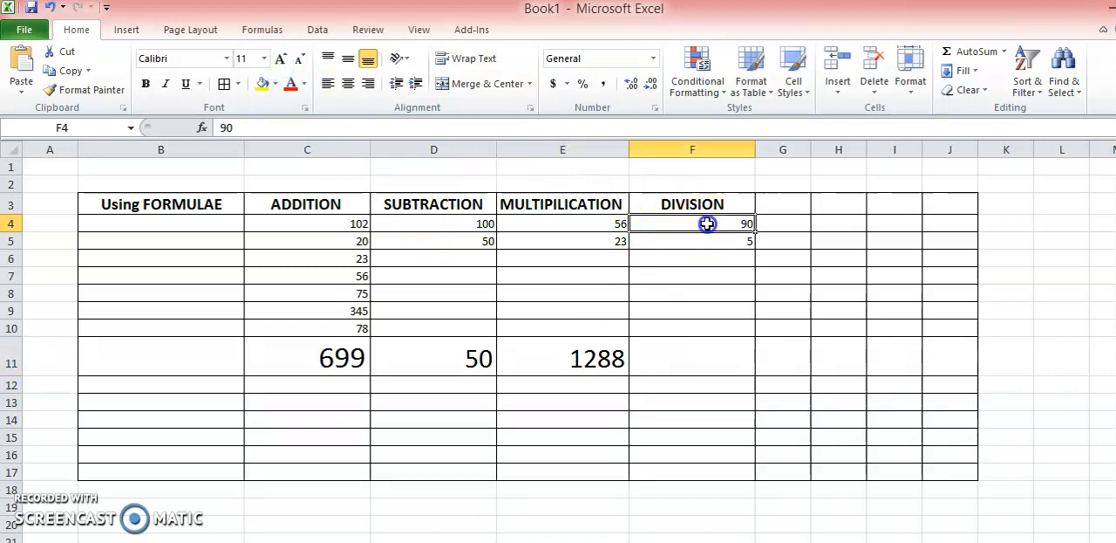
pyautogui.click(670, 360)
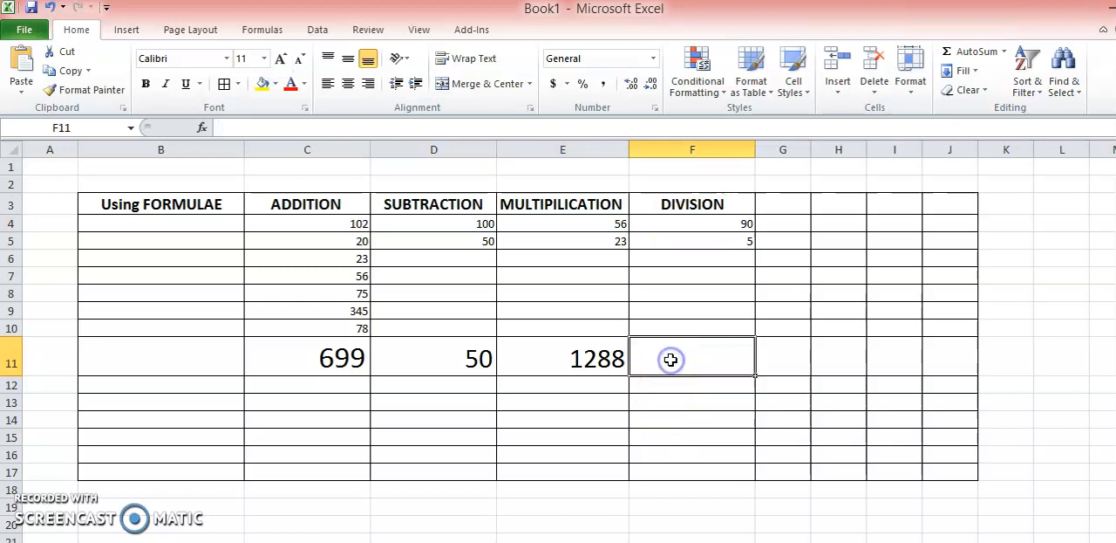
pyautogui.write('=')
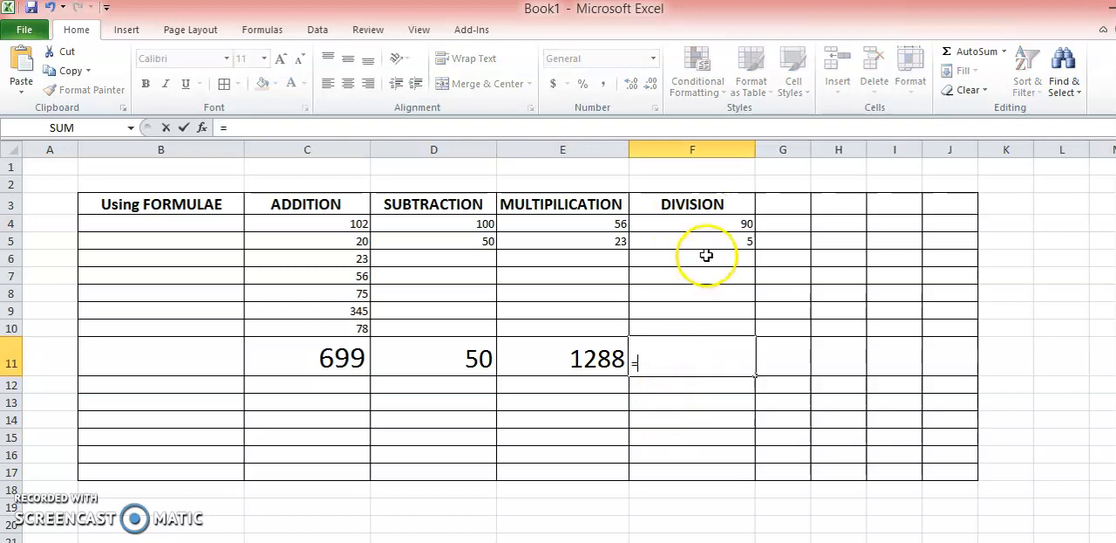
pyautogui.click(722, 223)
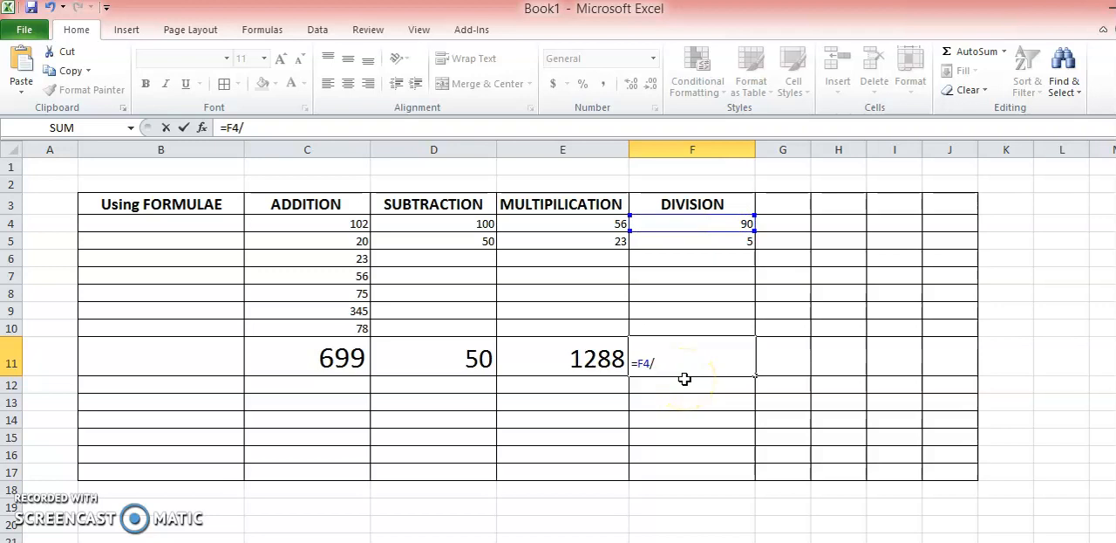
pyautogui.click(717, 240)
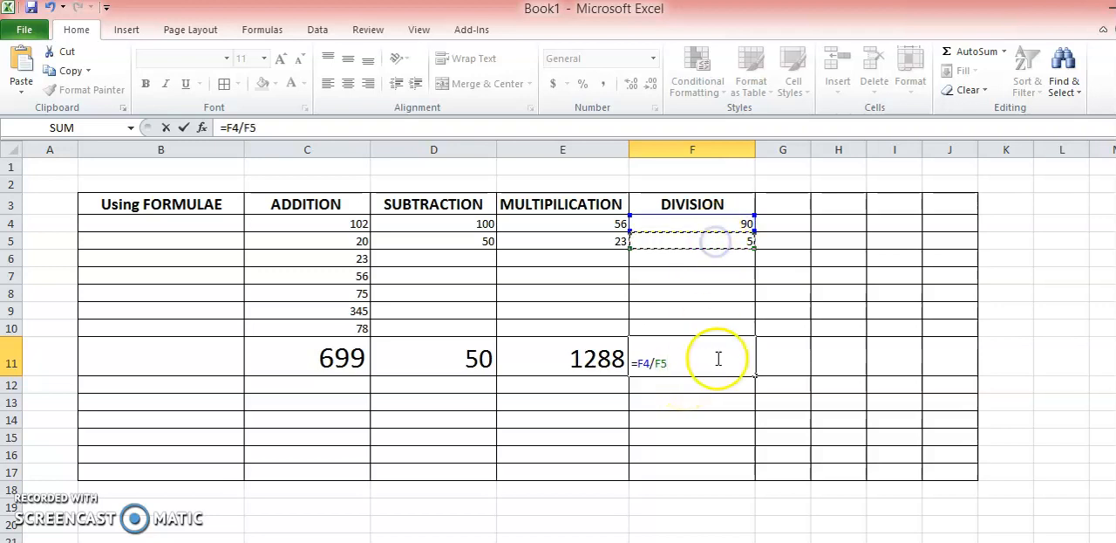
pyautogui.press('Return')
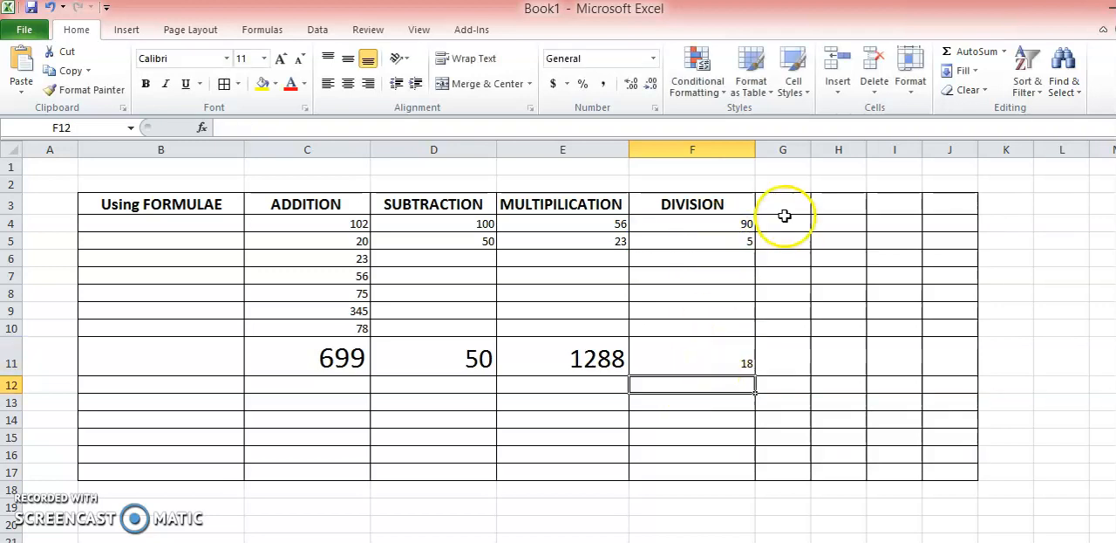
# - Enlarge the font of the division result in cell F11 to size 22
pyautogui.click(730, 361)
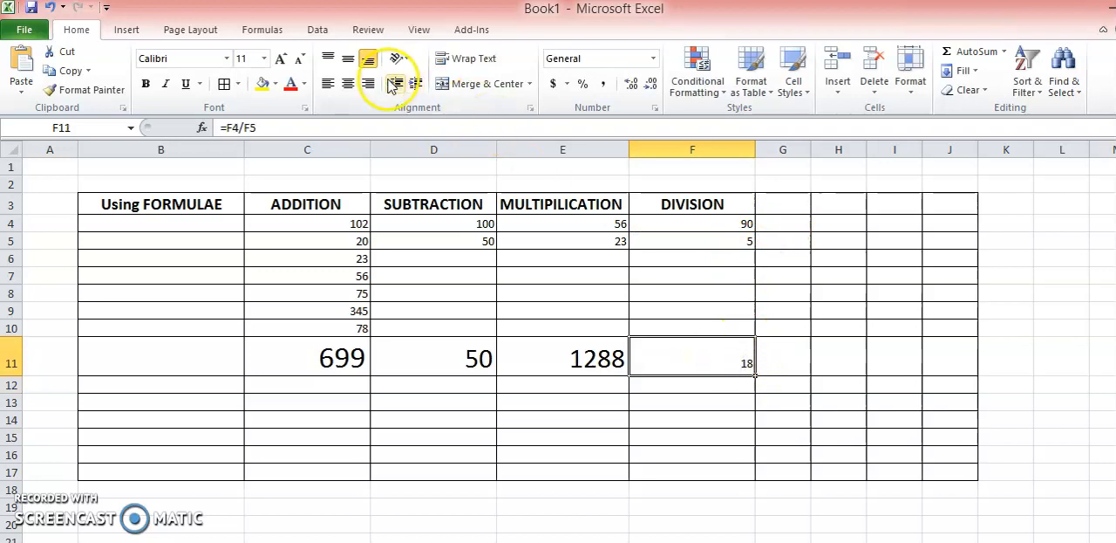
pyautogui.click(284, 59)
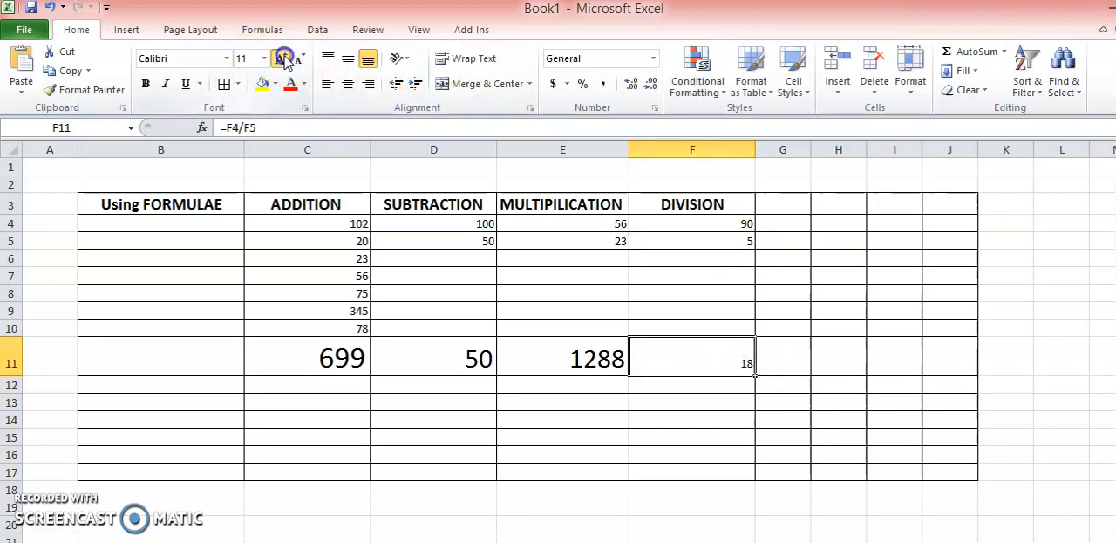
pyautogui.click(284, 59)
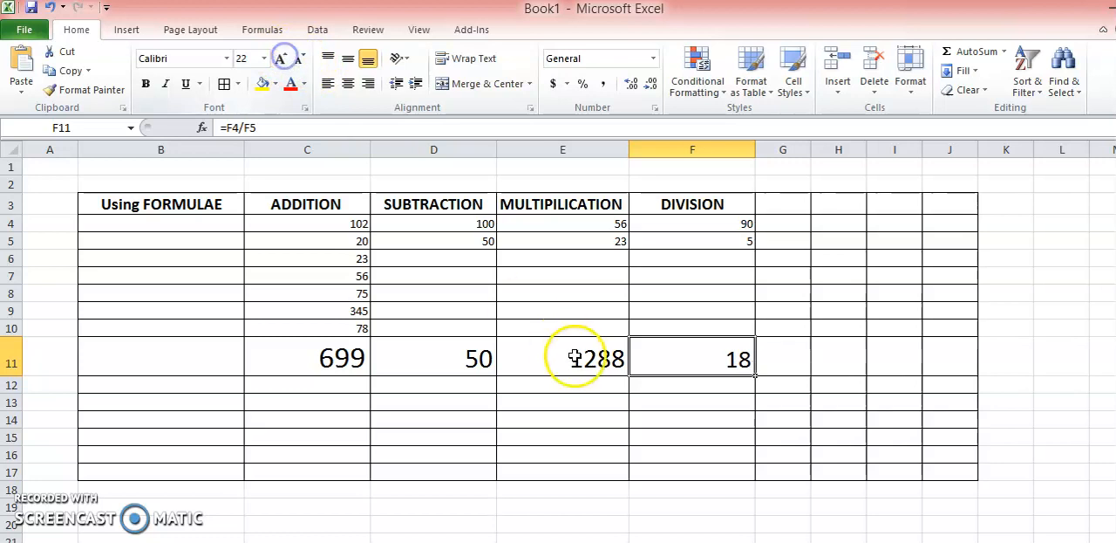
# - Remove the leading equals sign from the addition formula in cell C11 so it is stored as plain text
pyautogui.click(764, 406)
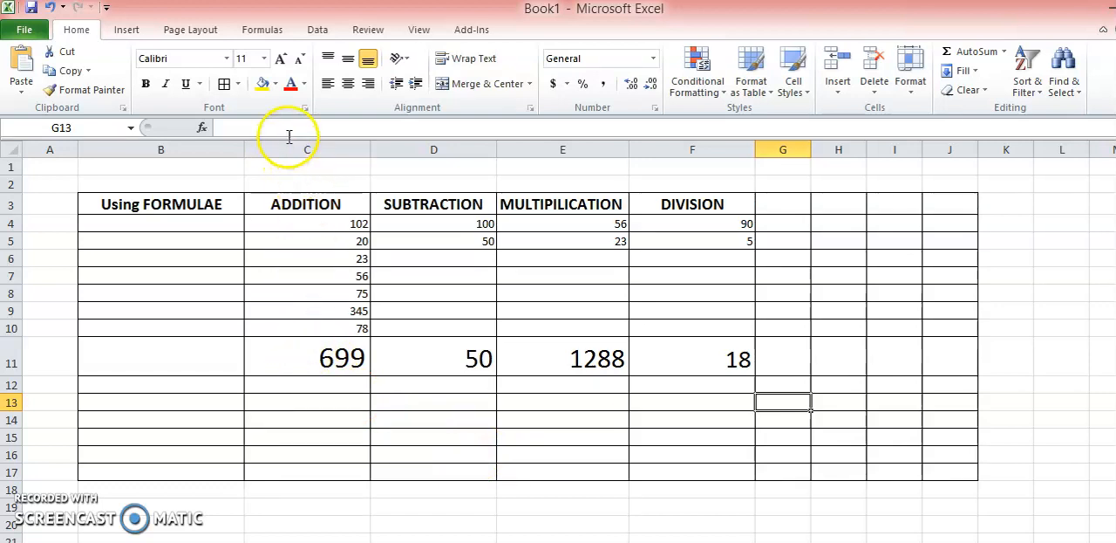
pyautogui.click(293, 348)
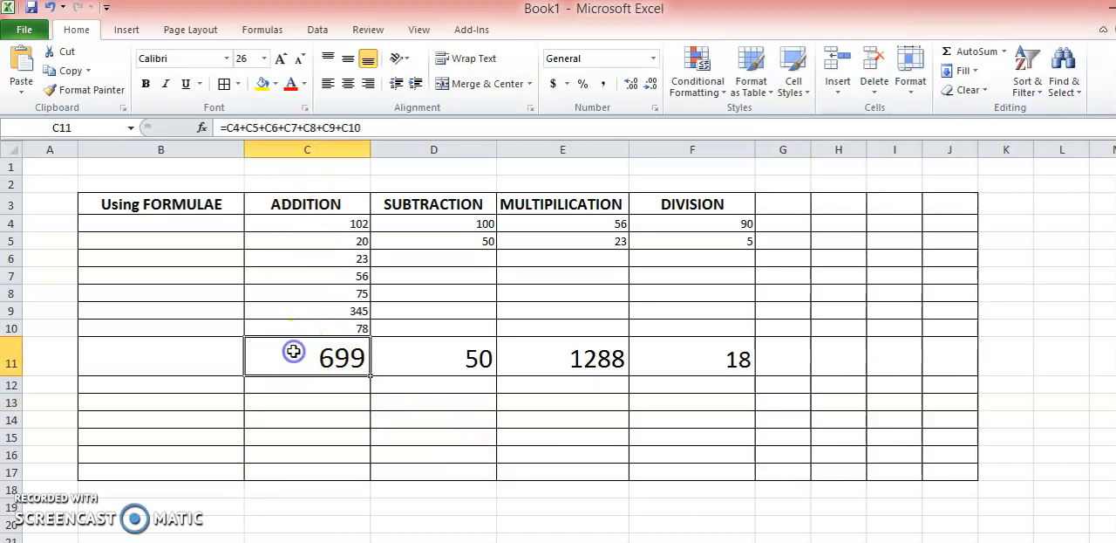
pyautogui.click(227, 127)
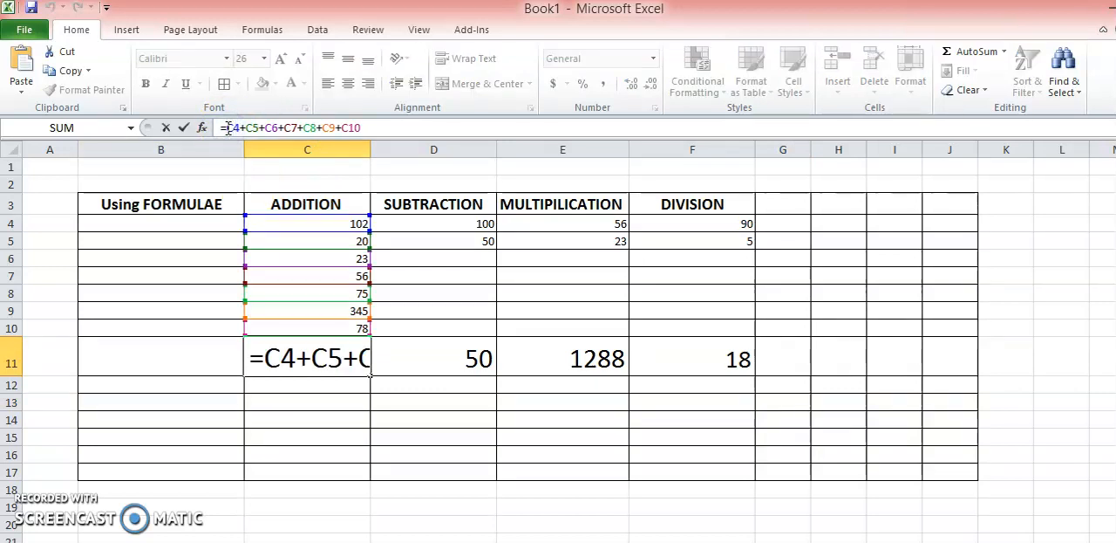
pyautogui.press('BackSpace')
pyautogui.click(324, 414)
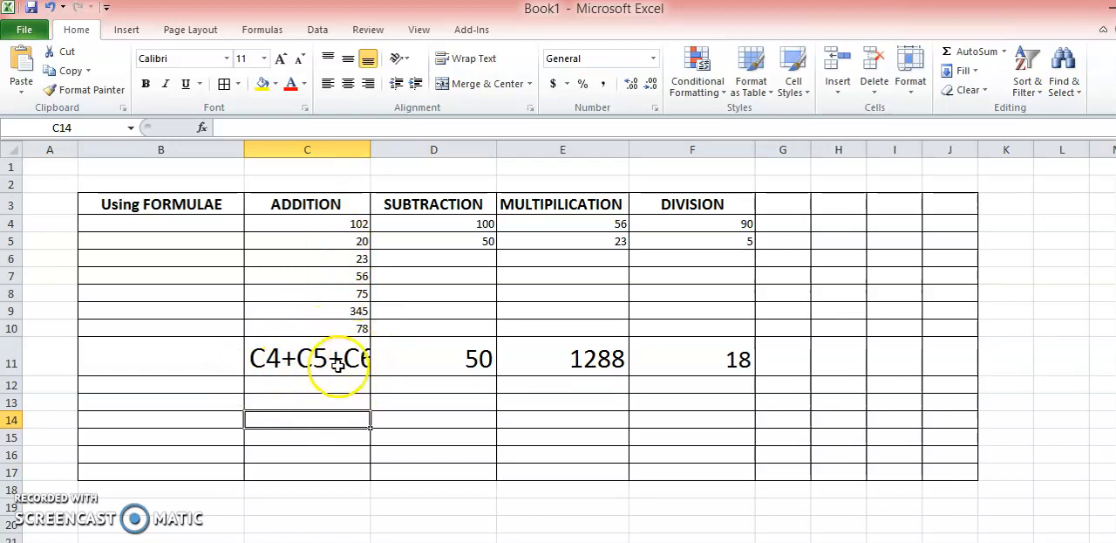
# - Restore the equals sign in cell C11 so the addition formula reads =C4+C5+C6+C7+C8+C9+C10
pyautogui.click(299, 356)
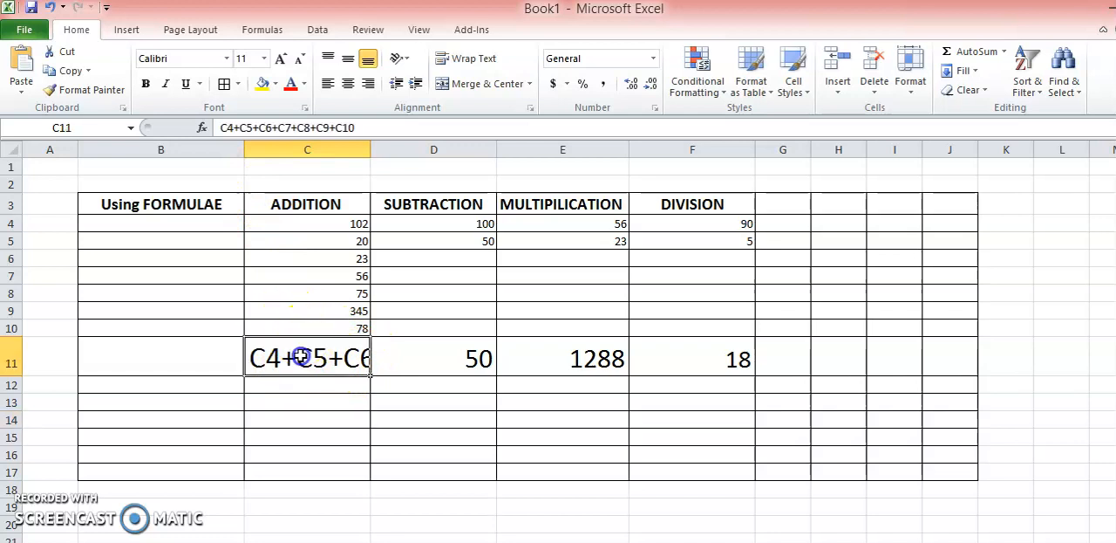
pyautogui.click(223, 128)
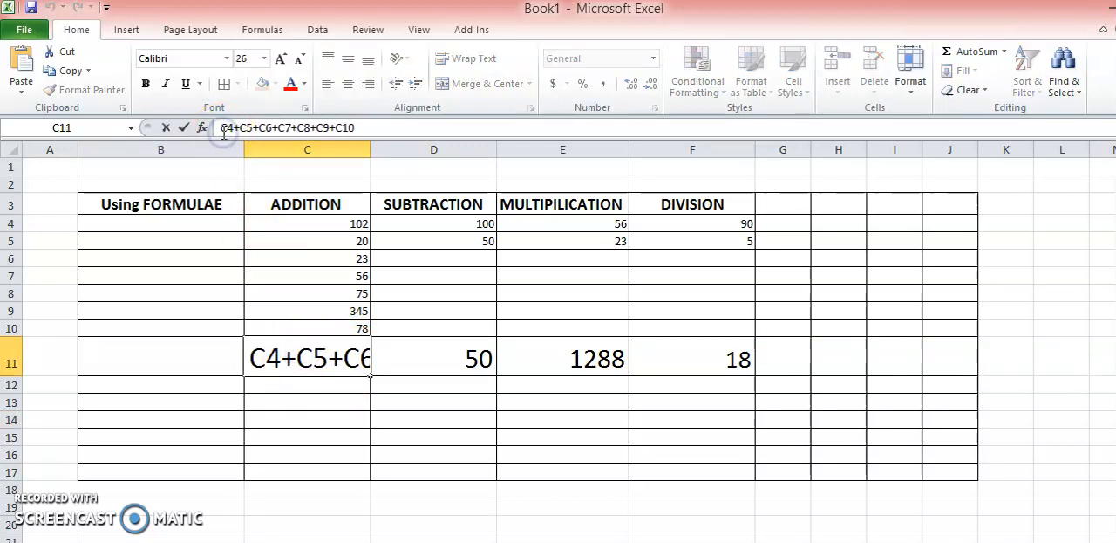
pyautogui.write('=')
pyautogui.click(275, 438)
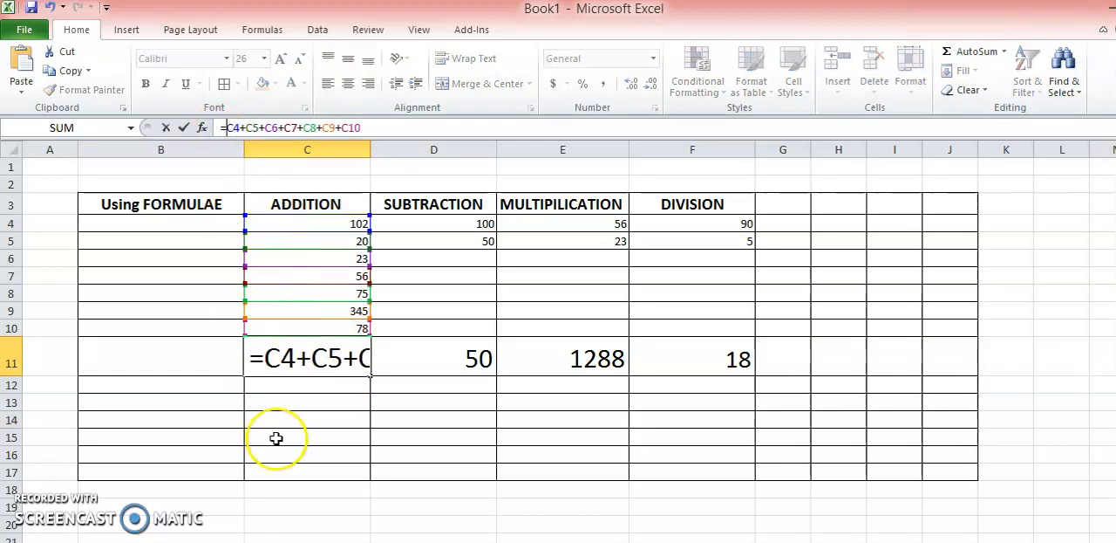
pyautogui.press('Return')
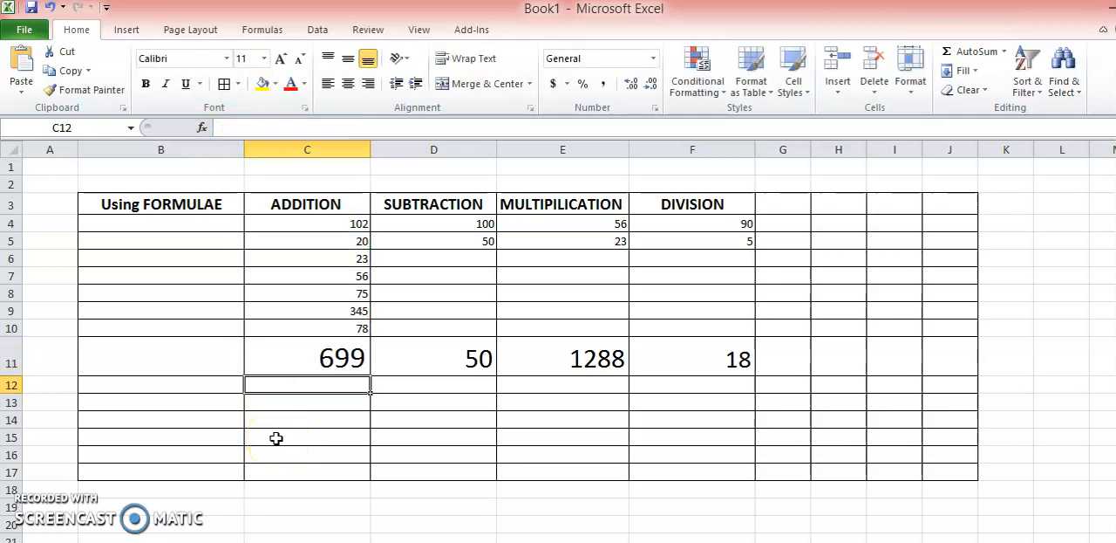